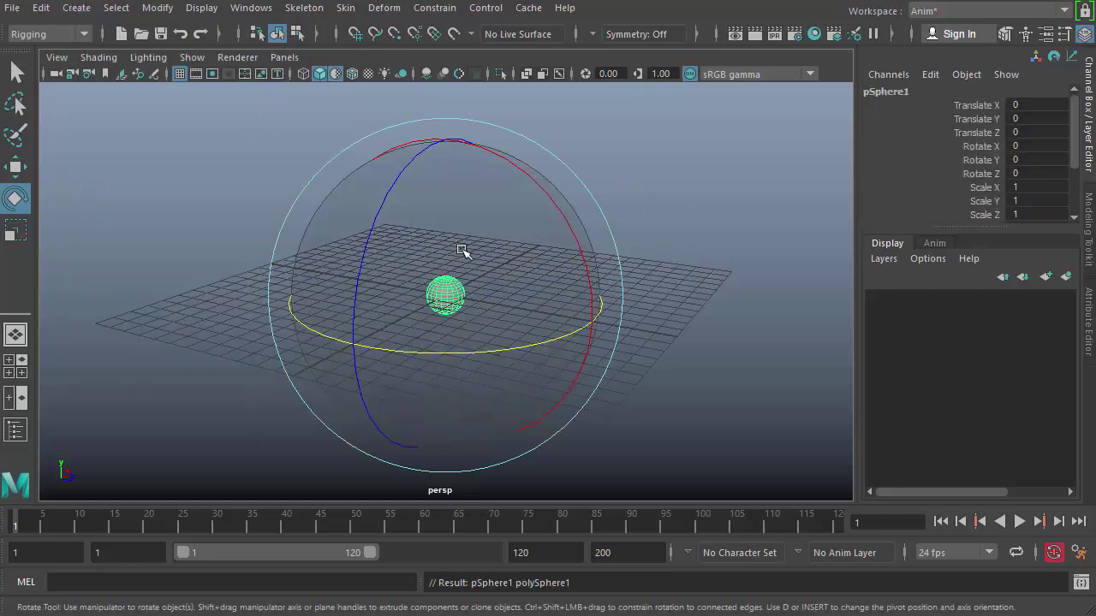
- Raise the sphere in the side view to a Translate Y of about 1 so it rests on the ground grid
{"action": "left_click", "coordinate": [423, 294]}
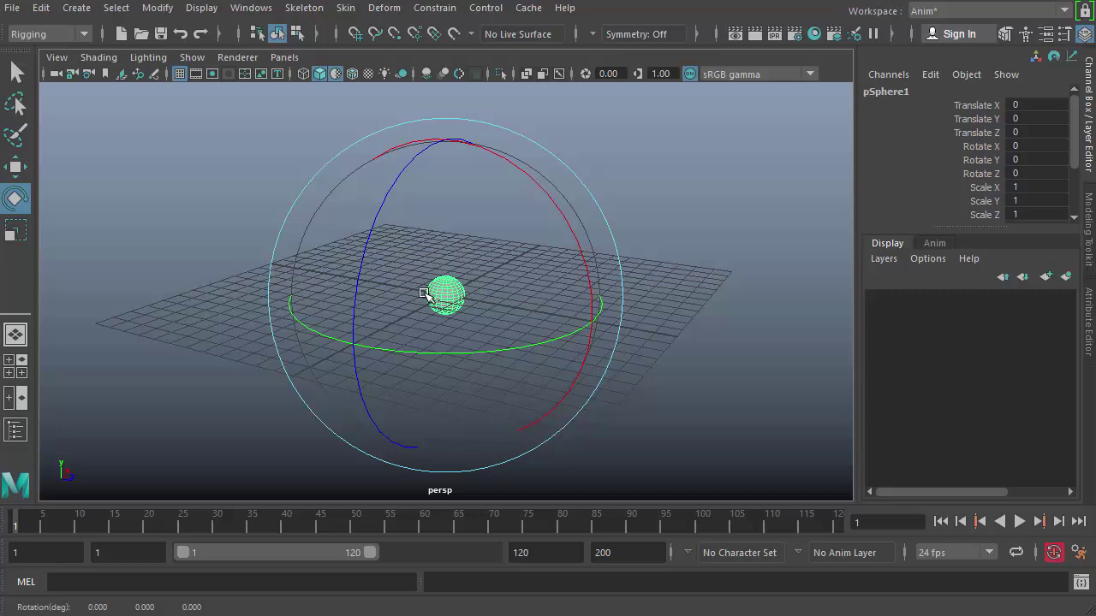
{"action": "key", "text": "space"}
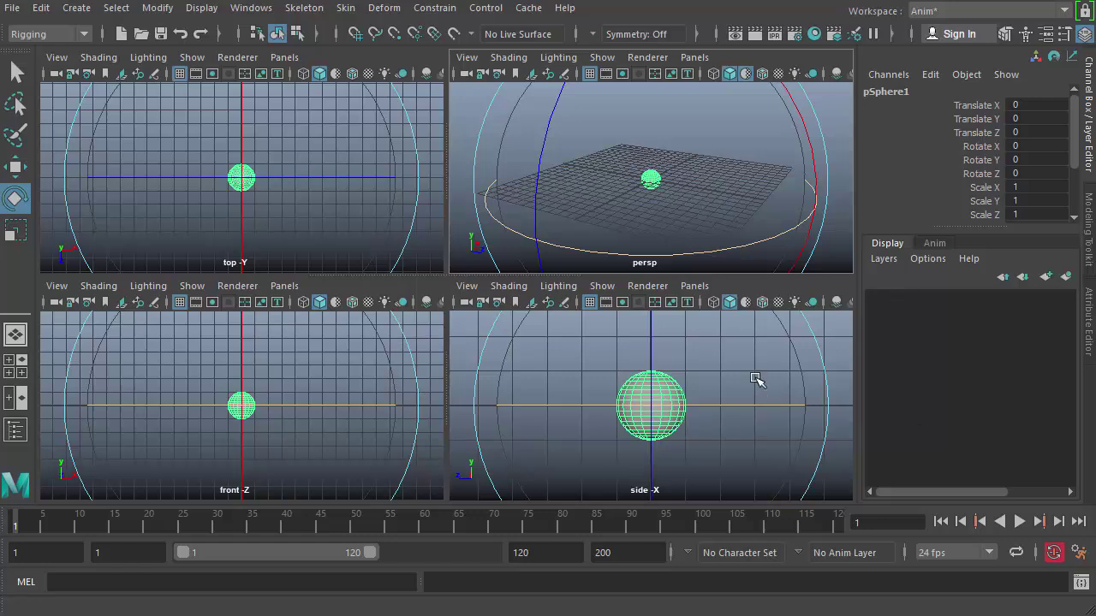
{"action": "key", "text": "space"}
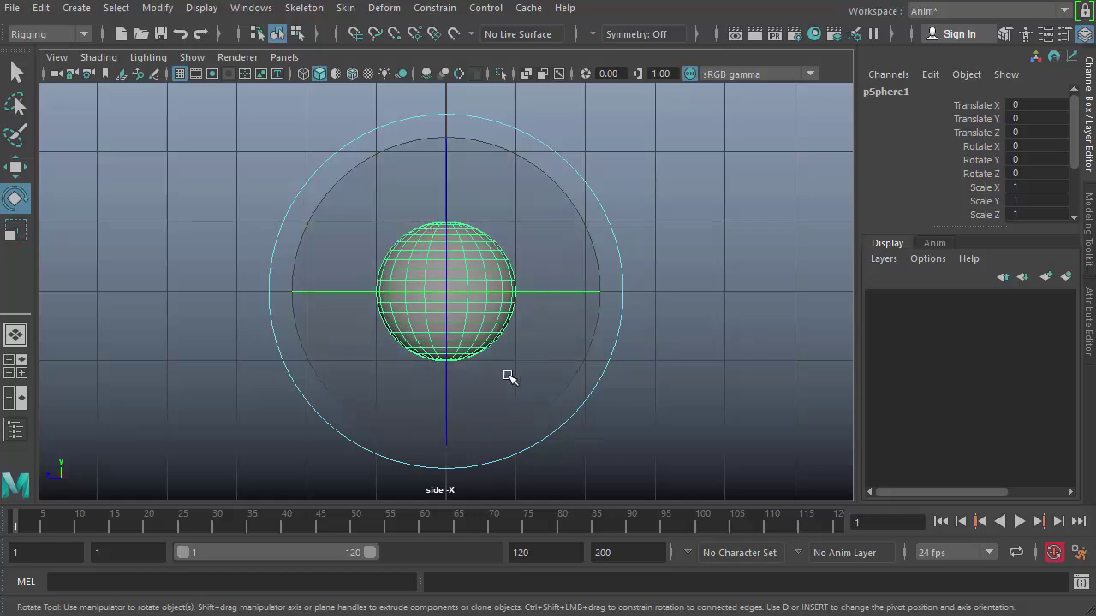
{"action": "key", "text": "w"}
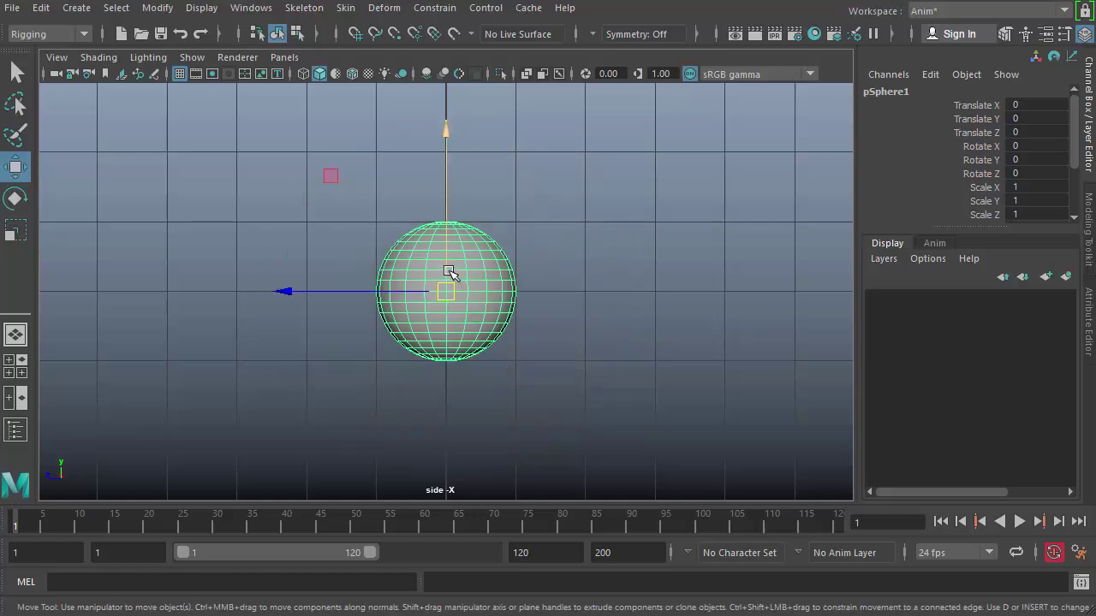
{"action": "left_click_drag", "start_coordinate": [448, 271], "coordinate": [454, 203]}
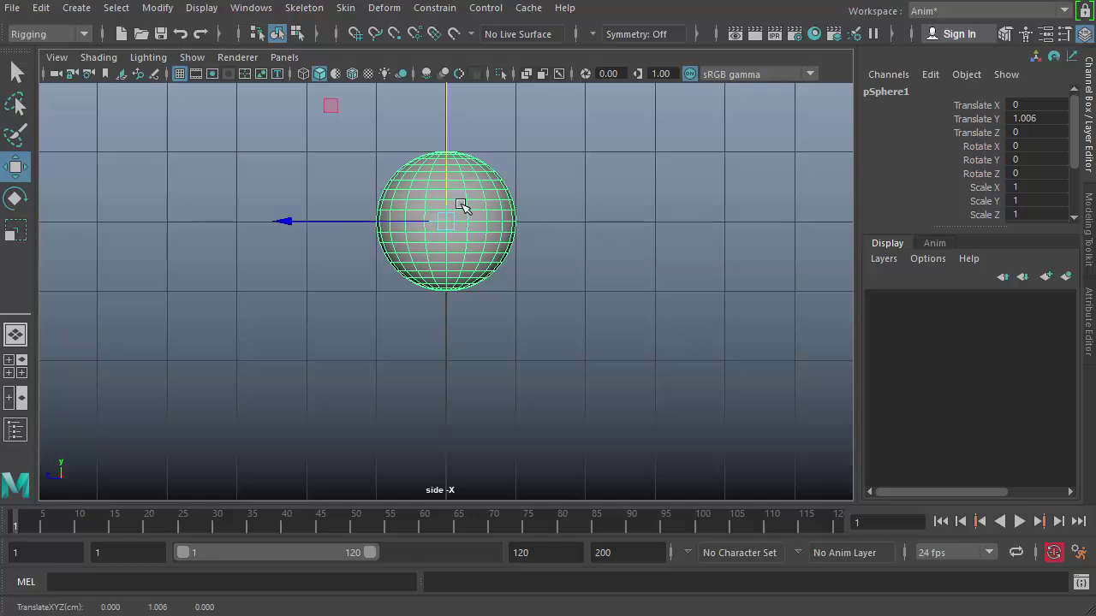
- Inspect the sphere's placement on the ground grid from closer angles in the perspective view and against the side view
{"action": "key", "text": "space"}
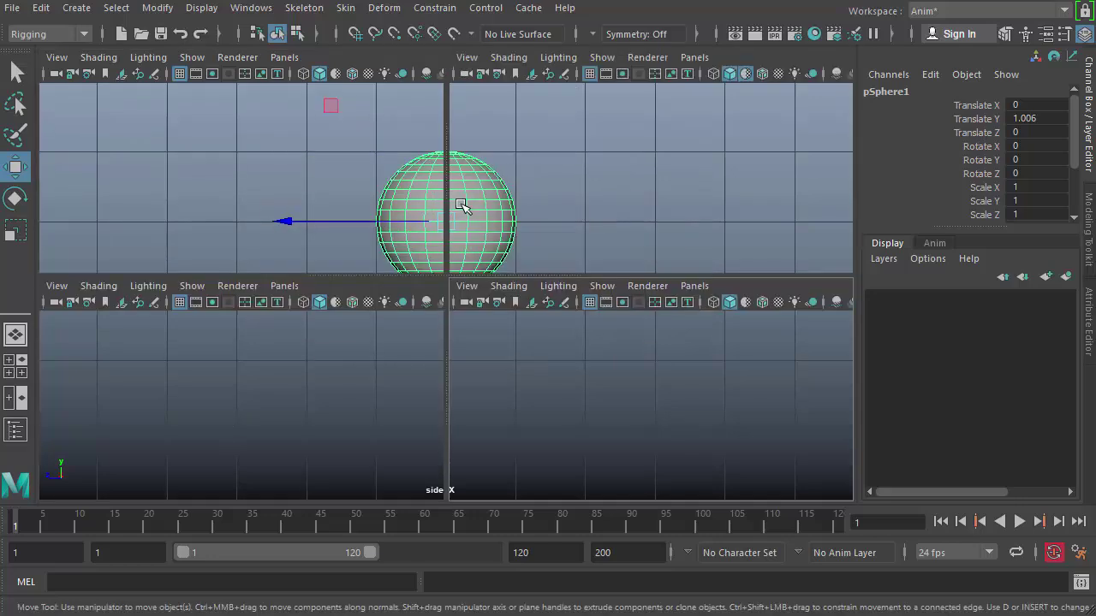
{"action": "key", "text": "space"}
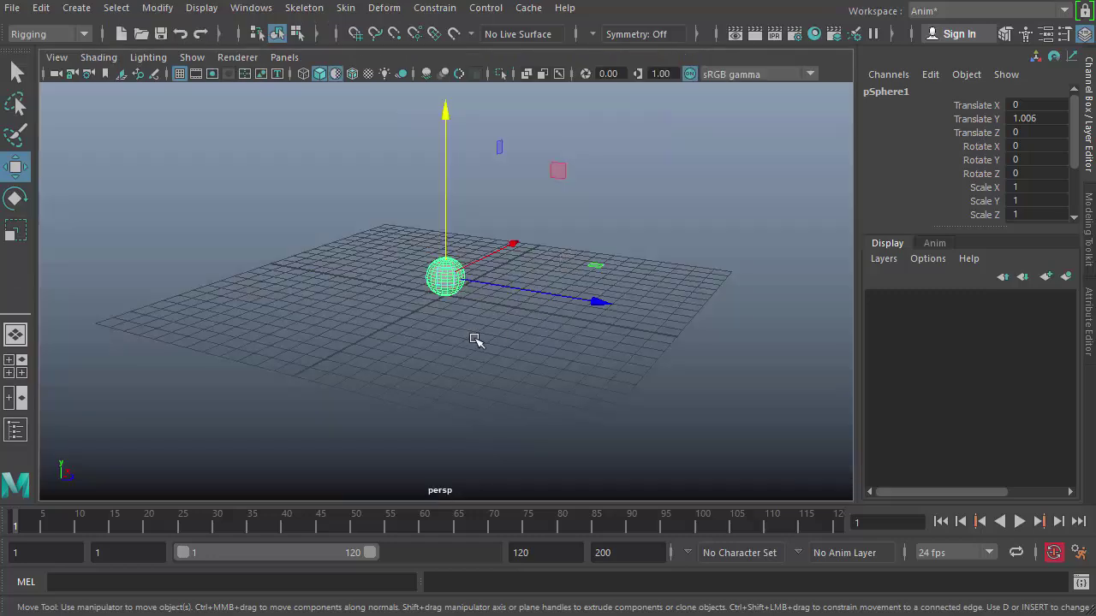
{"action": "scroll", "coordinate": [475, 341], "scroll_direction": "up", "scroll_amount": 8}
{"action": "left_click_drag", "start_coordinate": [446, 349], "coordinate": [460, 330], "text": "alt"}
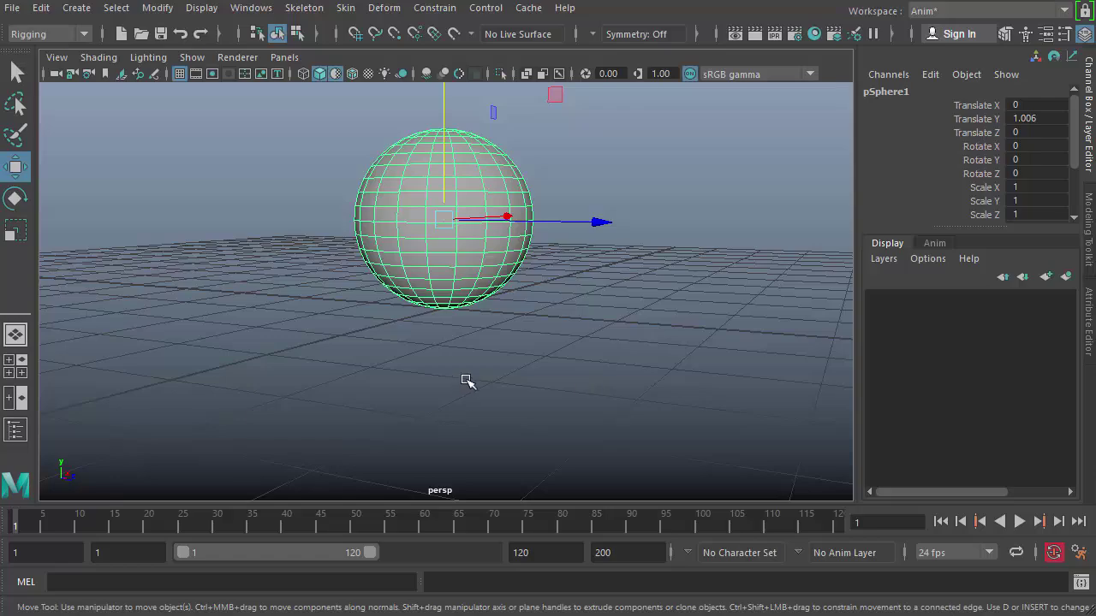
{"action": "left_click_drag", "start_coordinate": [466, 381], "coordinate": [526, 384], "text": "alt"}
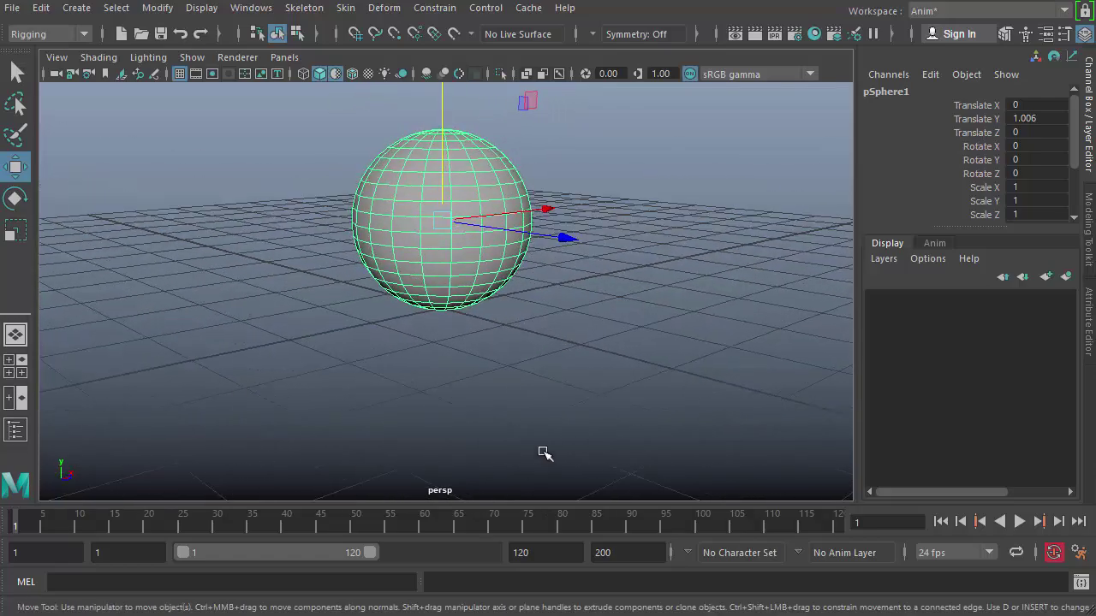
{"action": "key", "text": "space"}
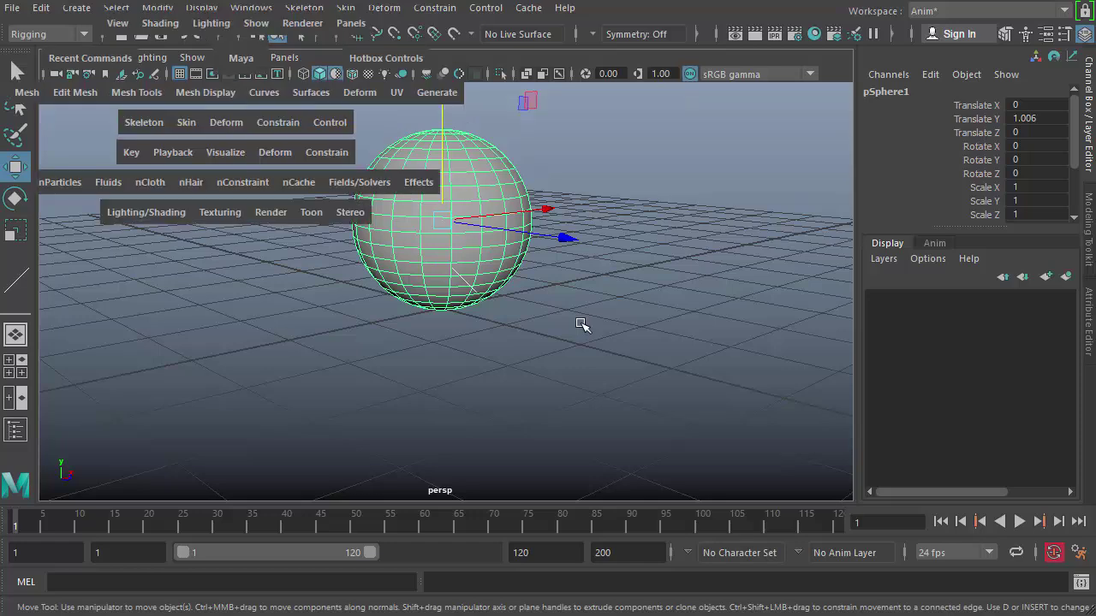
{"action": "key", "text": "space"}
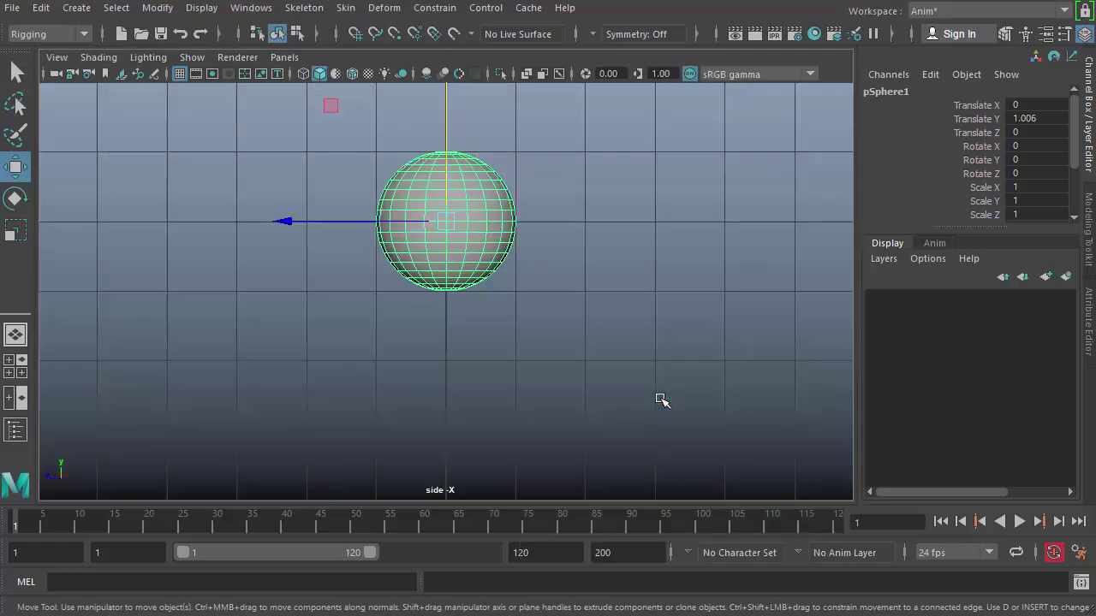
{"action": "key", "text": "space"}
{"action": "key", "text": "space"}
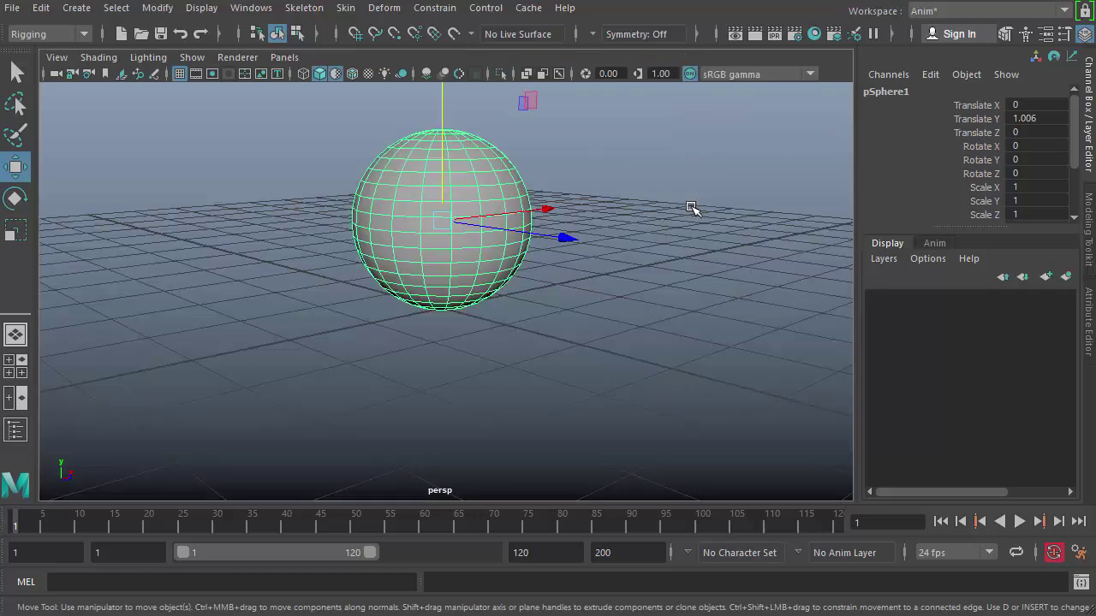
- Move the sphere's pivot in the side view from its center down to its base on the ground line
{"action": "key", "text": "space"}
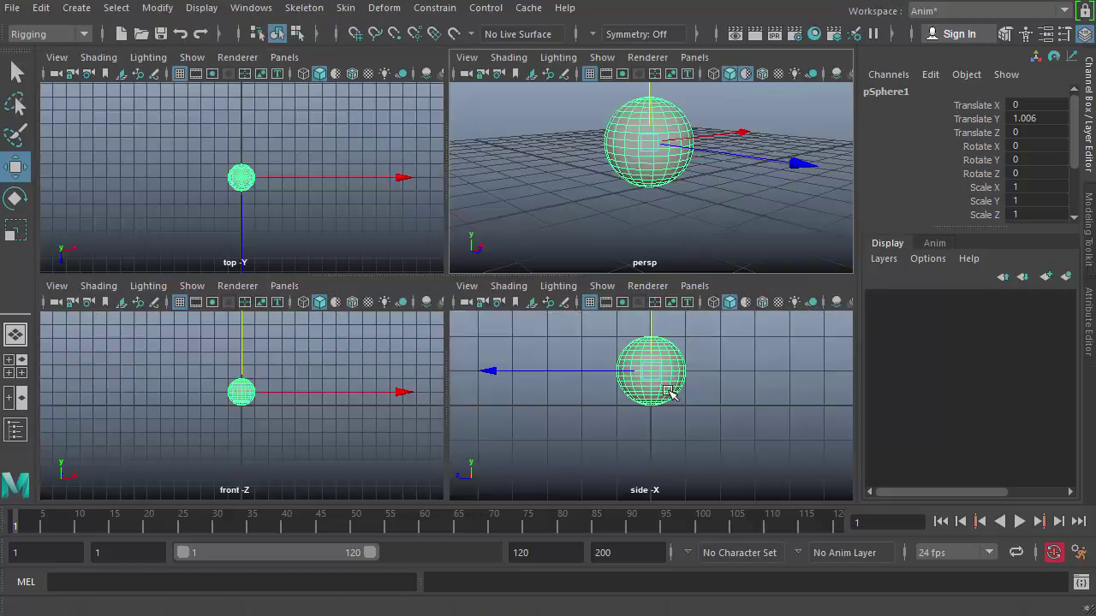
{"action": "key", "text": "space"}
{"action": "right_click_drag", "start_coordinate": [447, 306], "coordinate": [522, 300], "text": "alt"}
{"action": "middle_click_drag", "start_coordinate": [521, 301], "coordinate": [522, 302], "text": "alt"}
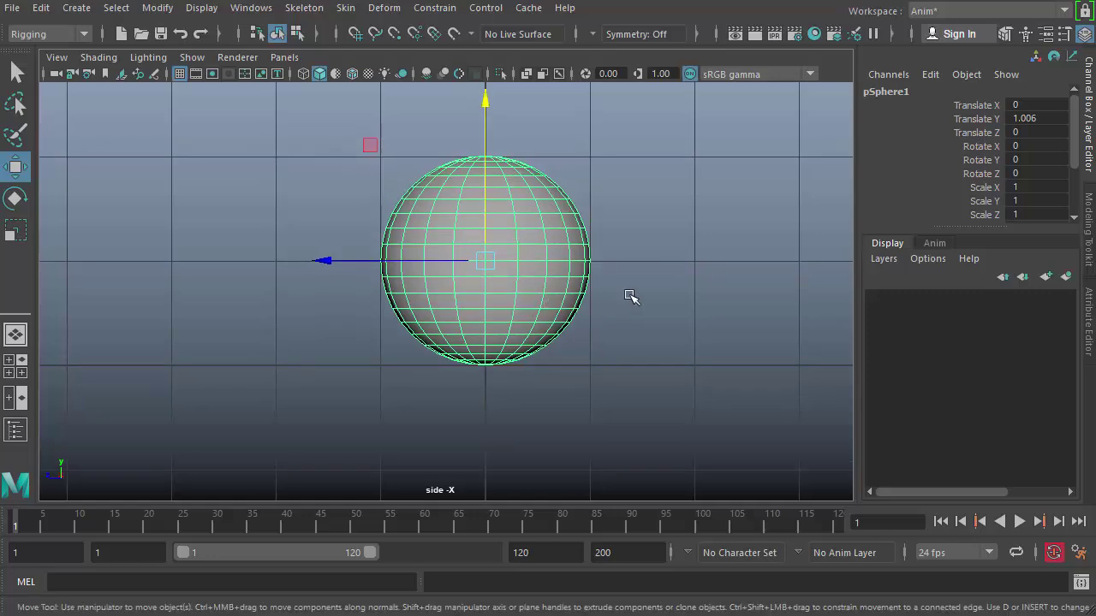
{"action": "key", "text": "d"}
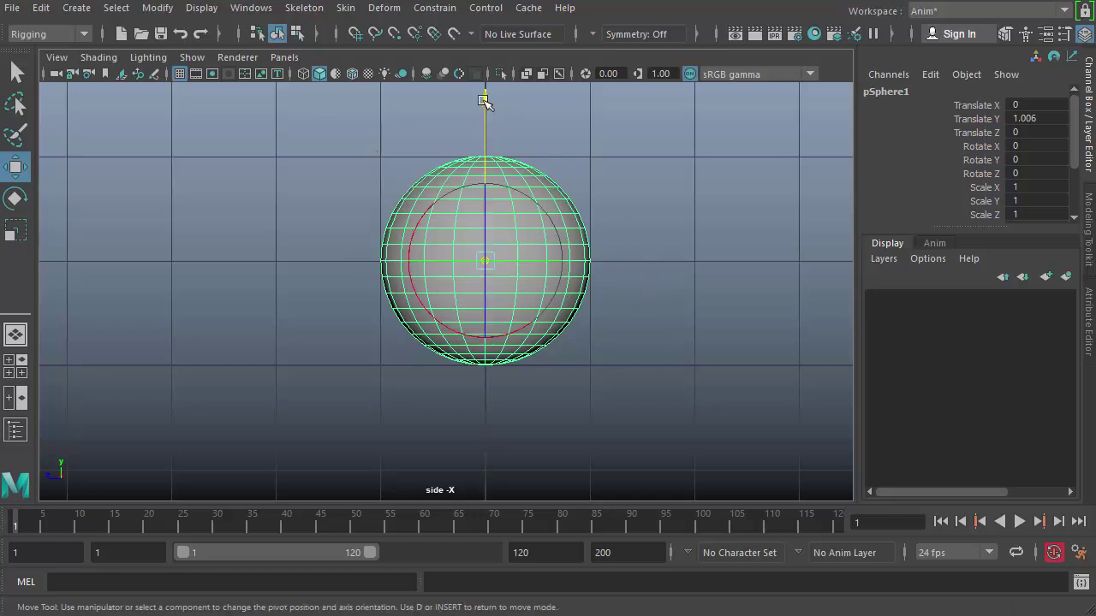
{"action": "left_click_drag", "start_coordinate": [486, 100], "coordinate": [489, 206]}
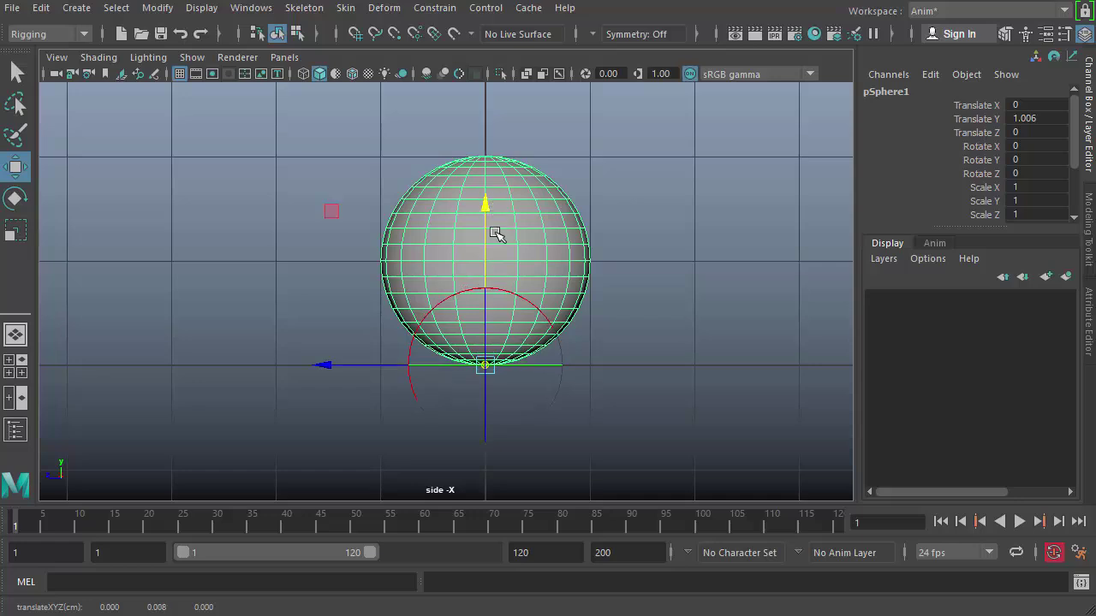
- Try rotating the sphere about -43 degrees around X and scaling it in Y from its base pivot
{"action": "key", "text": "e"}
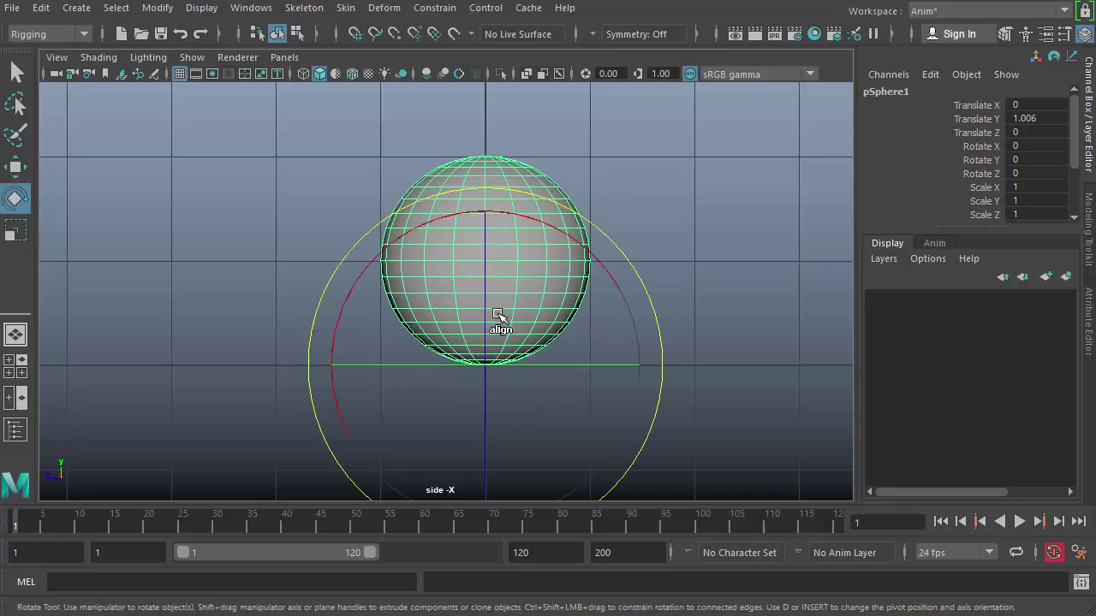
{"action": "left_click_drag", "start_coordinate": [576, 240], "coordinate": [609, 342]}
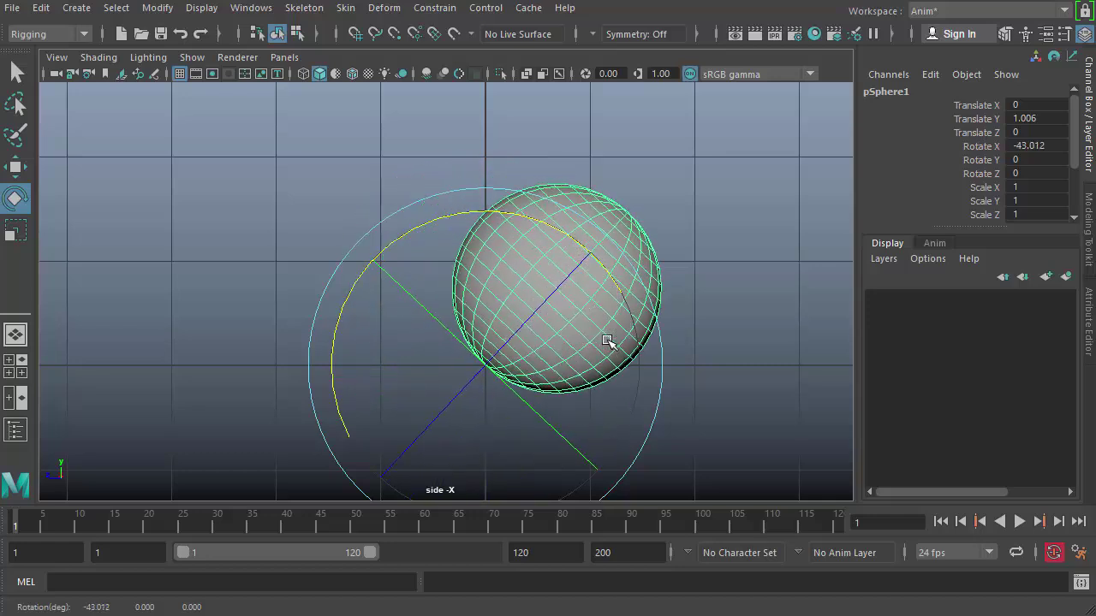
{"action": "key", "text": "ctrl+z"}
{"action": "key", "text": "r"}
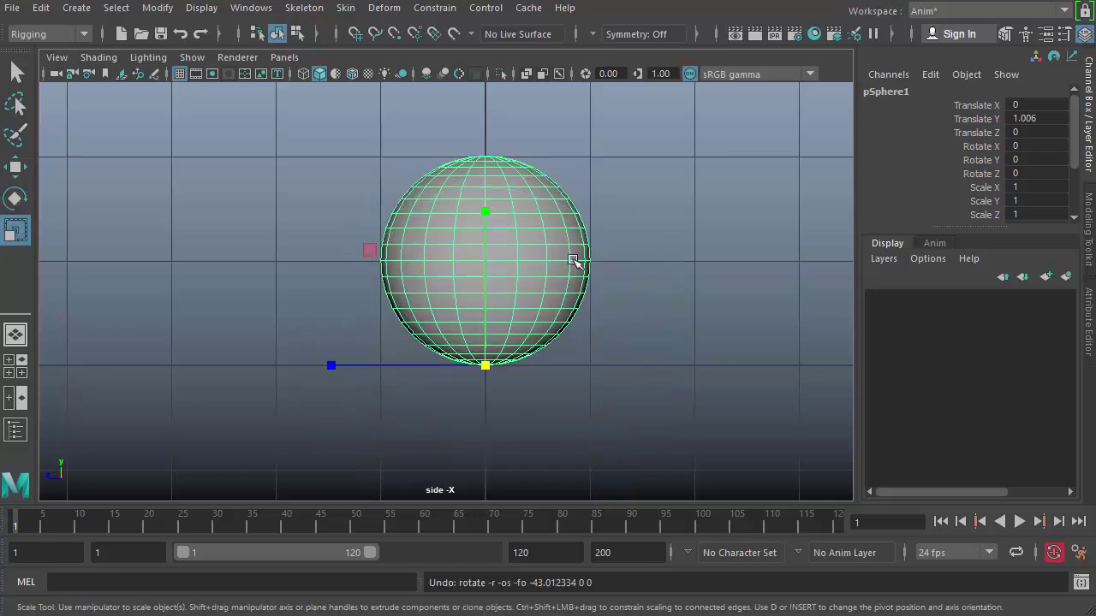
{"action": "mouse_move", "coordinate": [489, 208]}
{"action": "left_mouse_down"}
{"action": "mouse_move", "coordinate": [487, 173]}
{"action": "mouse_move", "coordinate": [500, 253]}
{"action": "mouse_move", "coordinate": [502, 147]}
{"action": "mouse_move", "coordinate": [502, 254]}
{"action": "mouse_move", "coordinate": [487, 151]}
{"action": "mouse_move", "coordinate": [491, 269]}
{"action": "mouse_move", "coordinate": [492, 166]}
{"action": "mouse_move", "coordinate": [488, 240]}
{"action": "mouse_move", "coordinate": [496, 189]}
{"action": "left_mouse_up"}
- Raise the sphere in the side view to a Translate Y of about 8.07 and keyframe it at frame 1
{"action": "scroll", "coordinate": [624, 259], "scroll_direction": "down", "scroll_amount": 5}
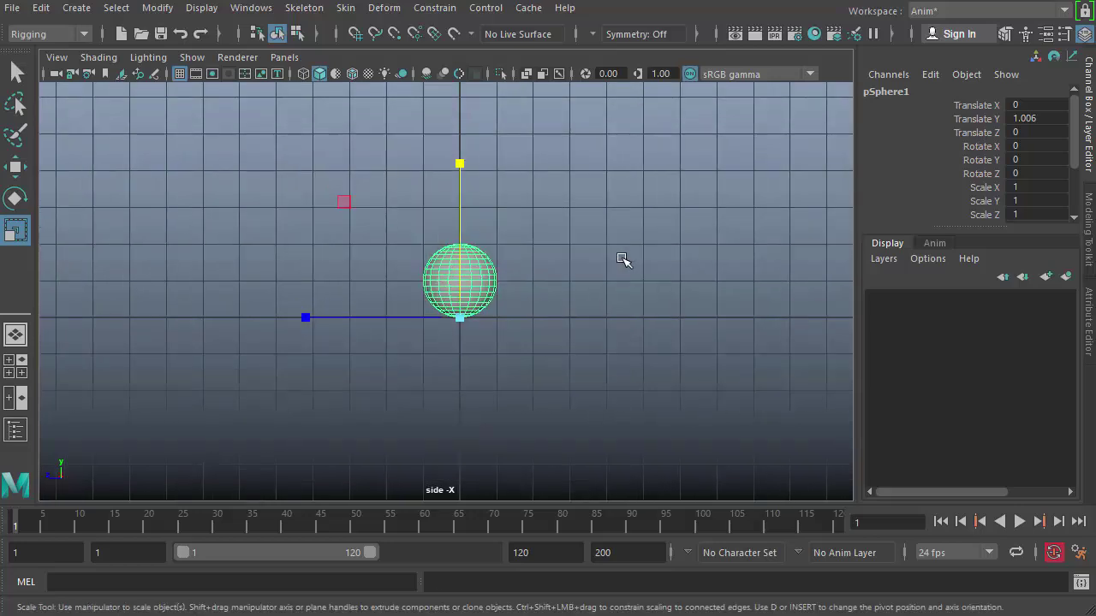
{"action": "scroll", "coordinate": [629, 278], "scroll_direction": "up", "scroll_amount": 1}
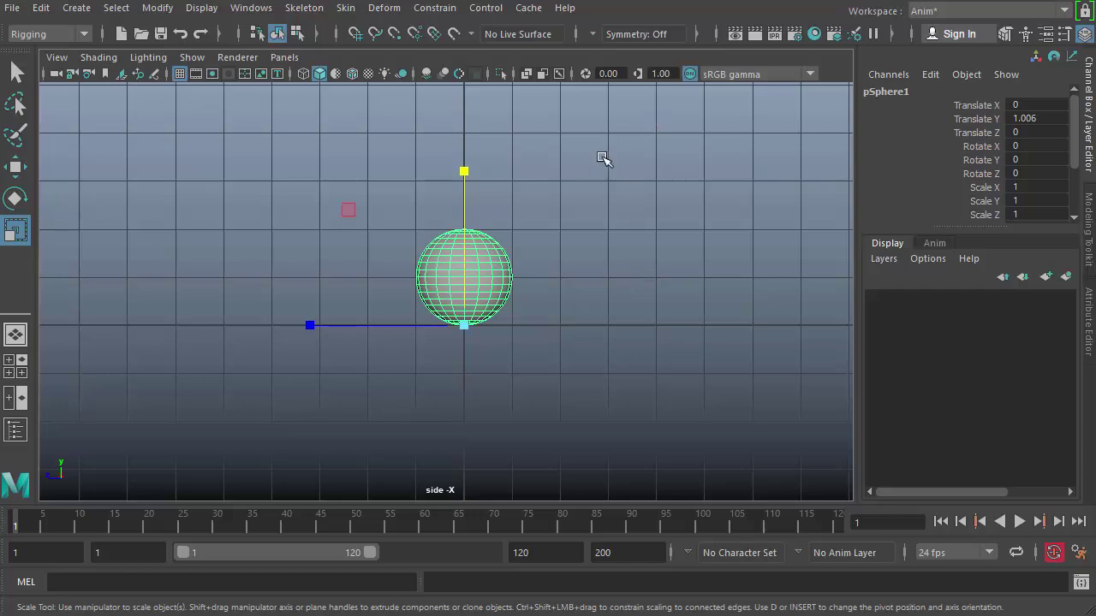
{"action": "middle_click_drag", "start_coordinate": [599, 159], "coordinate": [587, 234], "text": "alt"}
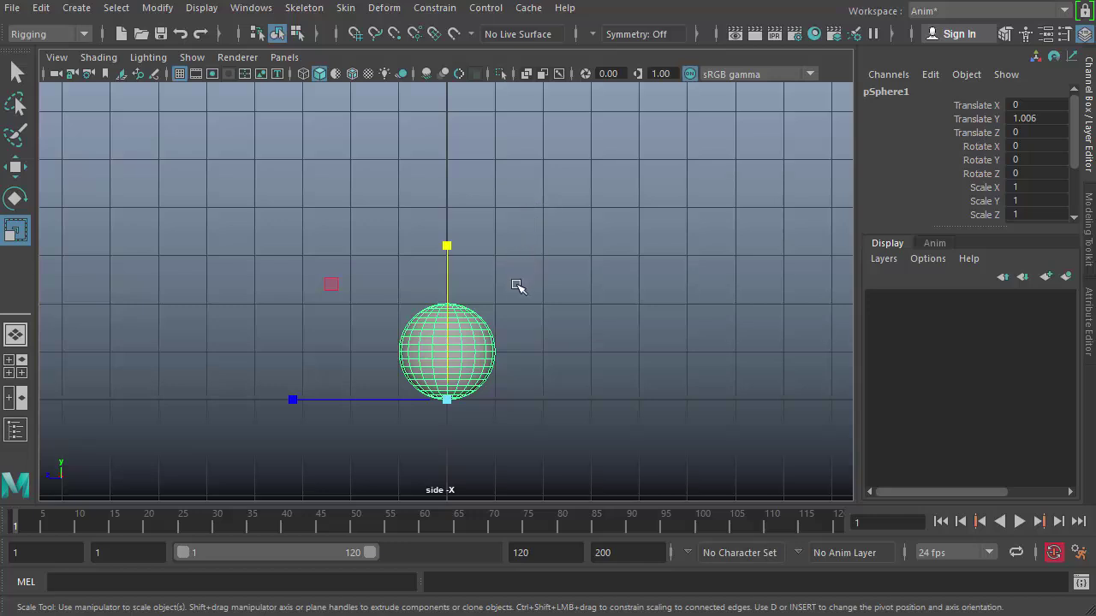
{"action": "key", "text": "w"}
{"action": "left_click_drag", "start_coordinate": [446, 331], "coordinate": [457, 101]}
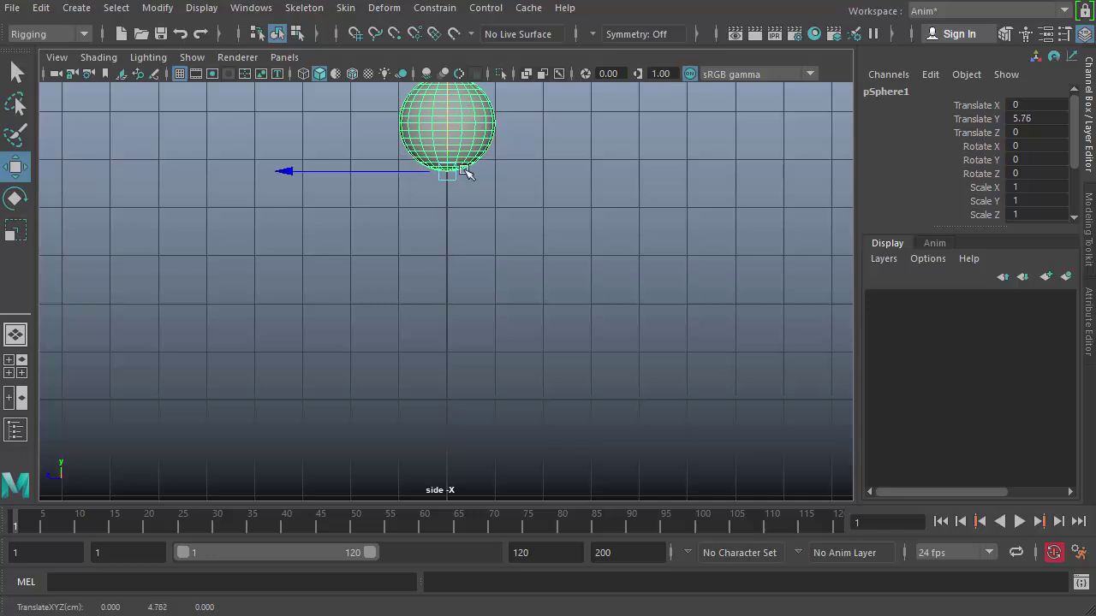
{"action": "scroll", "coordinate": [489, 217], "scroll_direction": "down", "scroll_amount": 4}
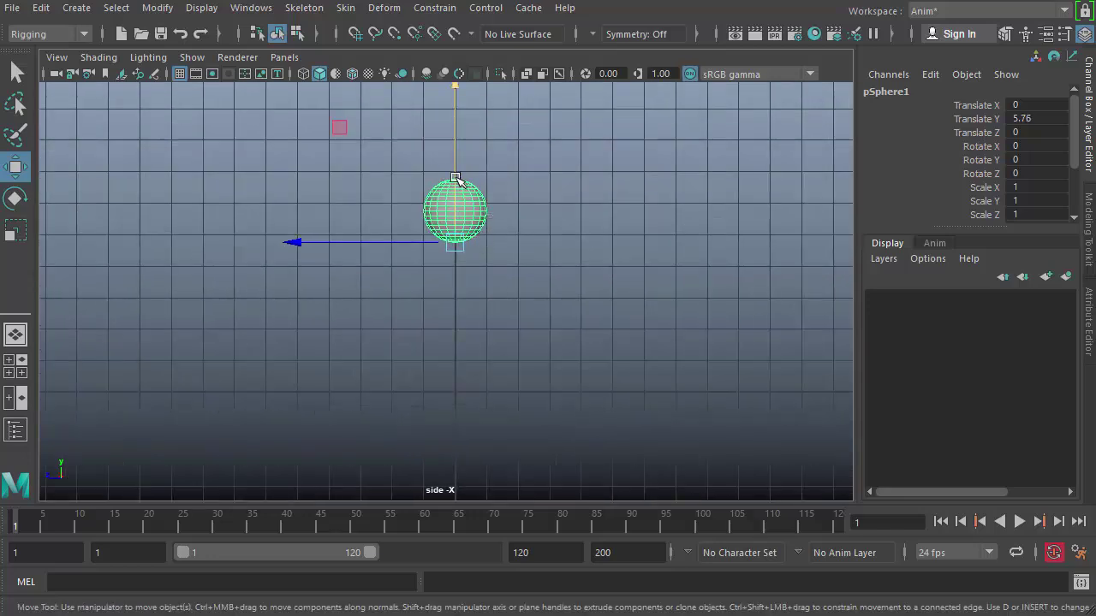
{"action": "left_click_drag", "start_coordinate": [451, 188], "coordinate": [459, 104]}
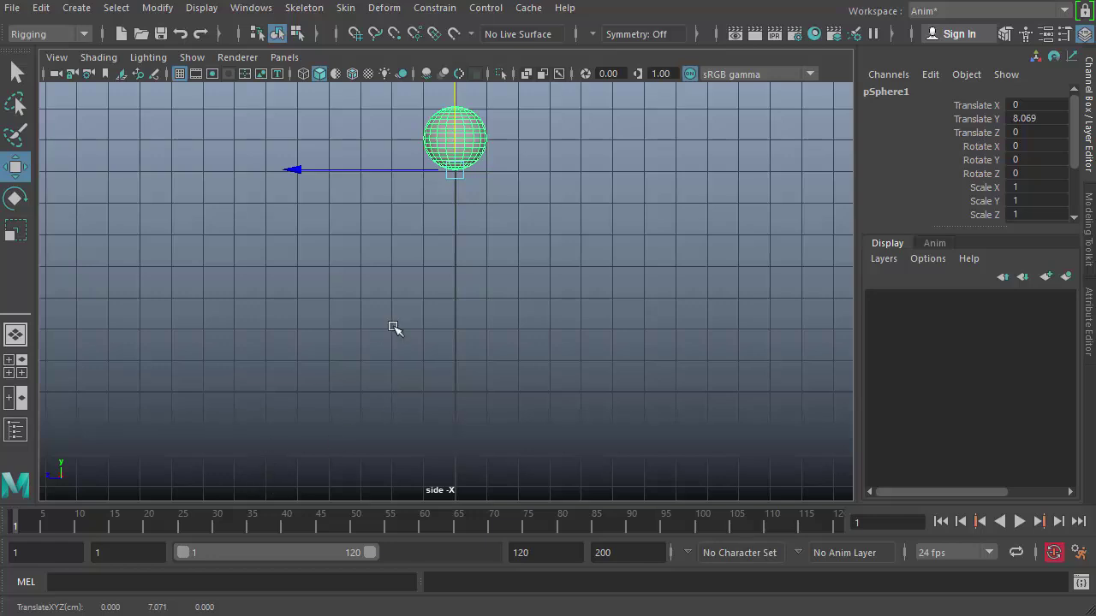
{"action": "key", "text": "s"}
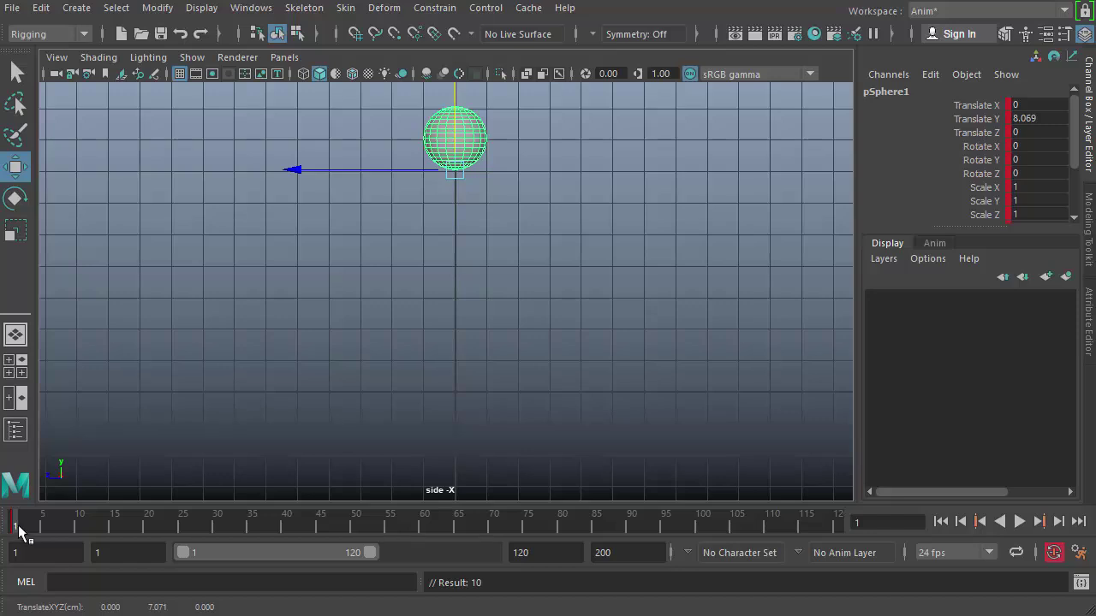
- Keyframe the sphere at frame 10 and lower it to the ground with Translate Y set to 1
{"action": "key", "text": "alt+v"}
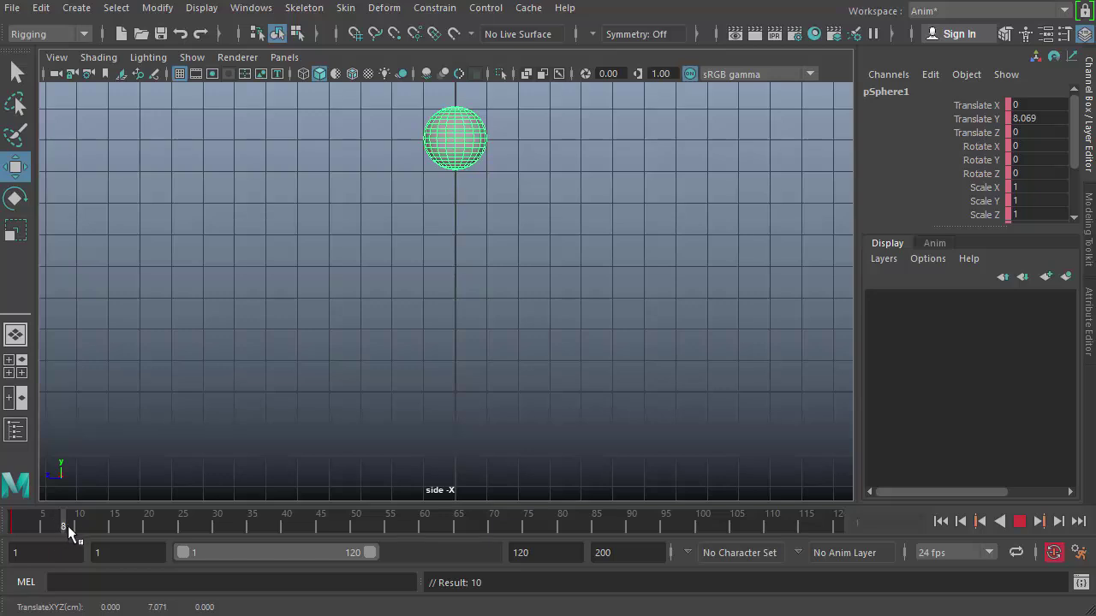
{"action": "left_click", "coordinate": [75, 524]}
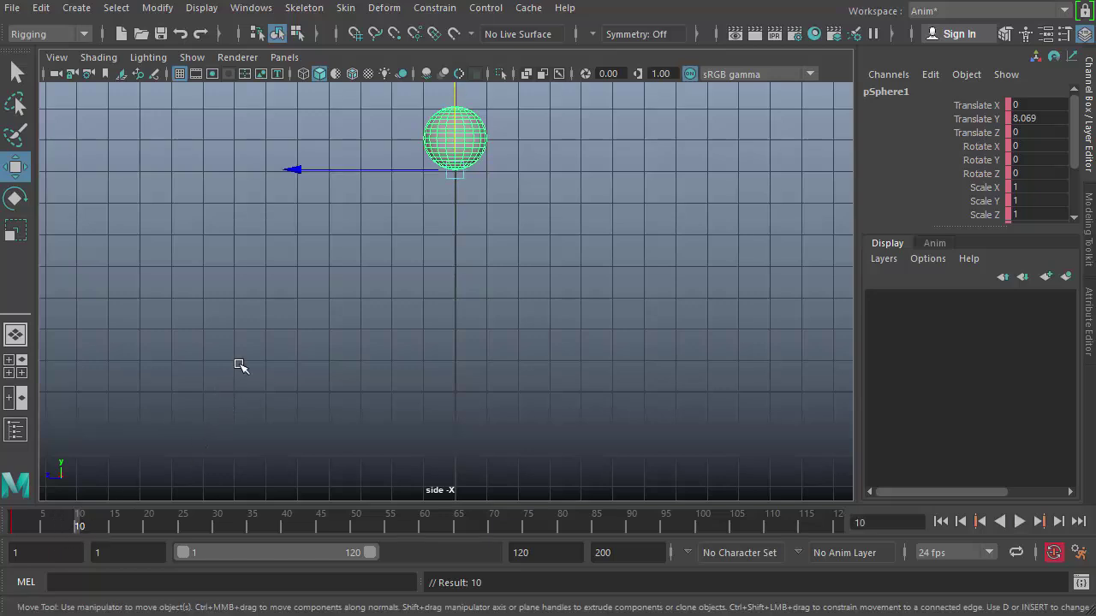
{"action": "key", "text": "s"}
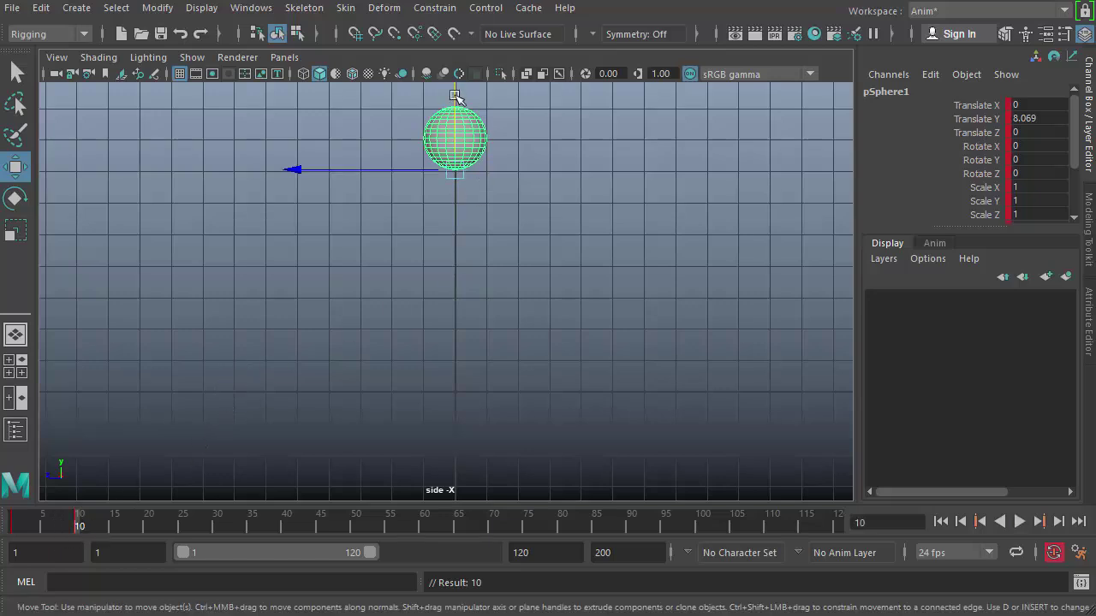
{"action": "left_click_drag", "start_coordinate": [454, 96], "coordinate": [435, 318]}
{"action": "left_click", "coordinate": [74, 524]}
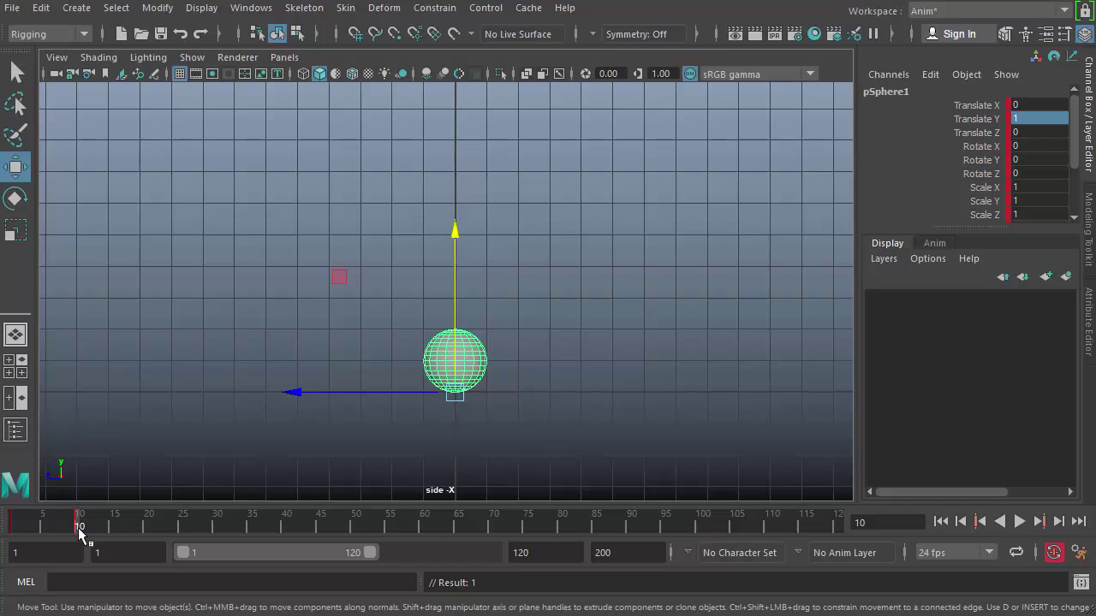
- Copy the sphere's raised pose from frame 1 to frame 20 and keyframe it there
{"action": "left_click", "coordinate": [14, 524]}
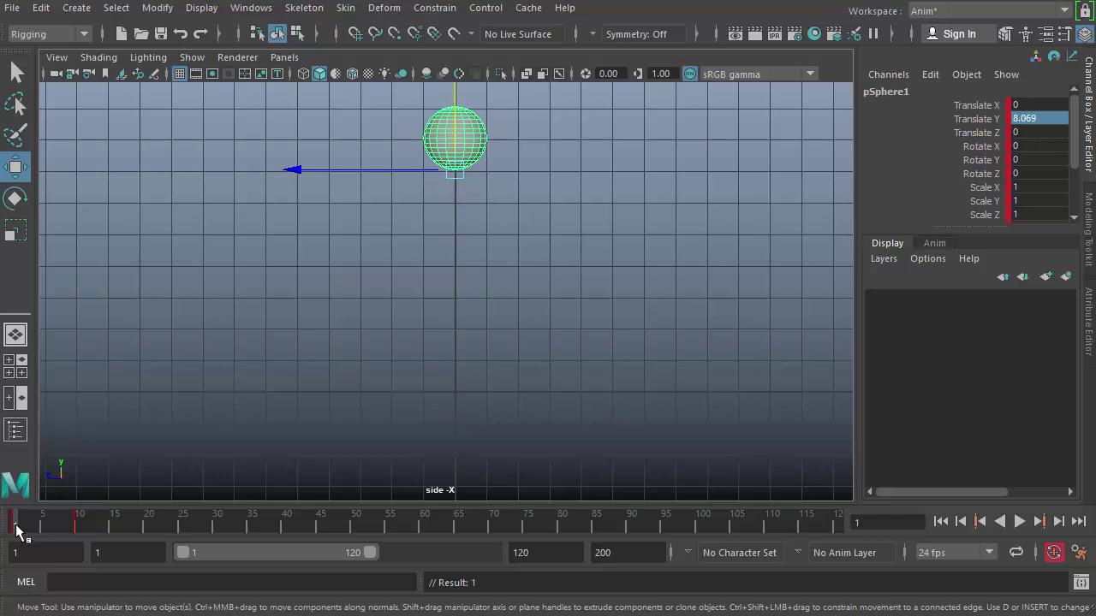
{"action": "key", "text": "alt+v"}
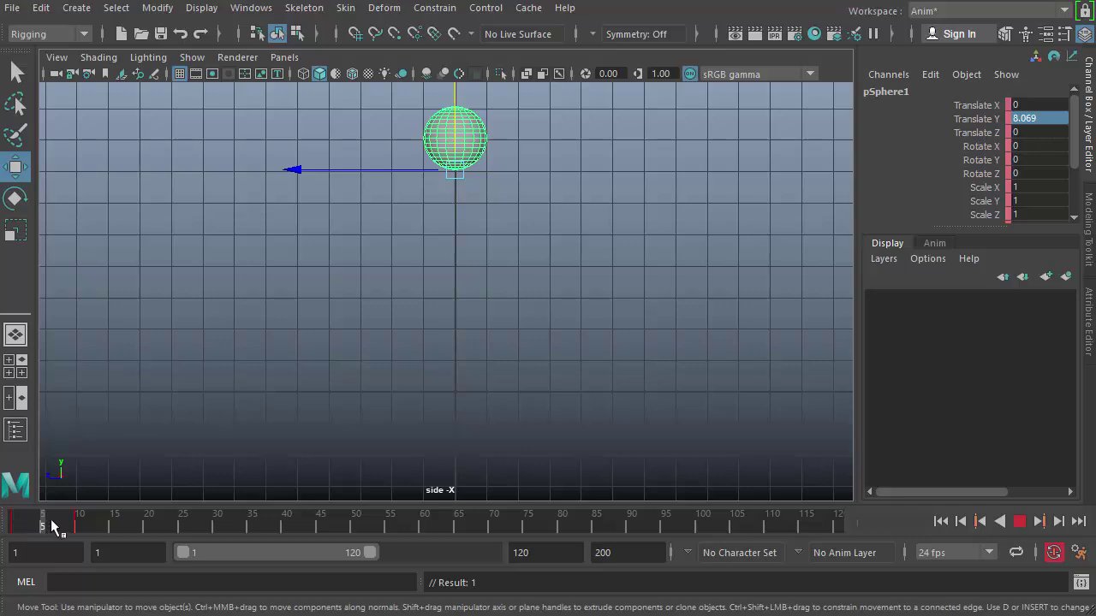
{"action": "left_click", "coordinate": [147, 518]}
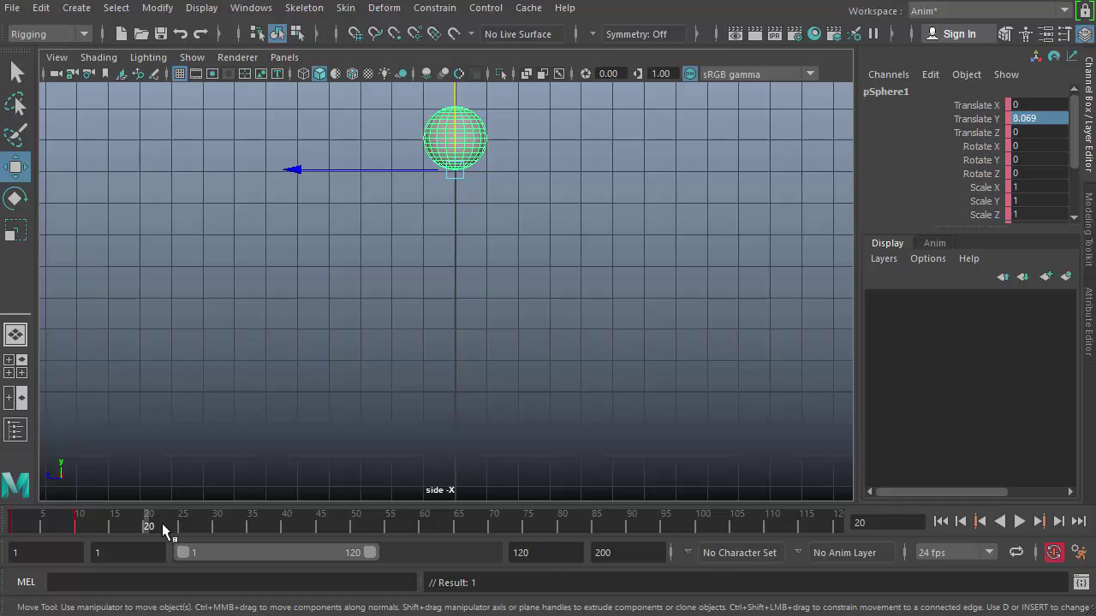
{"action": "key", "text": "s"}
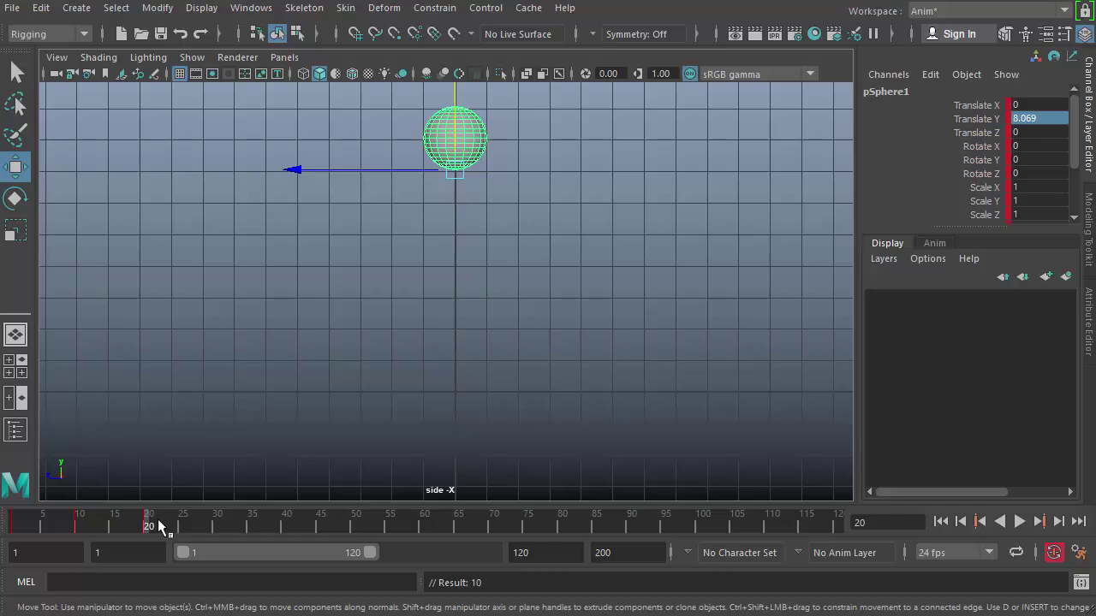
- Scrub the timeline between frames 1 and 20 to review the sphere's down-and-up motion, ending on frame 1
{"action": "left_click", "coordinate": [15, 527]}
{"action": "left_click", "coordinate": [18, 528]}
{"action": "left_click", "coordinate": [148, 524]}
{"action": "left_click", "coordinate": [15, 527]}
{"action": "left_click", "coordinate": [143, 467]}
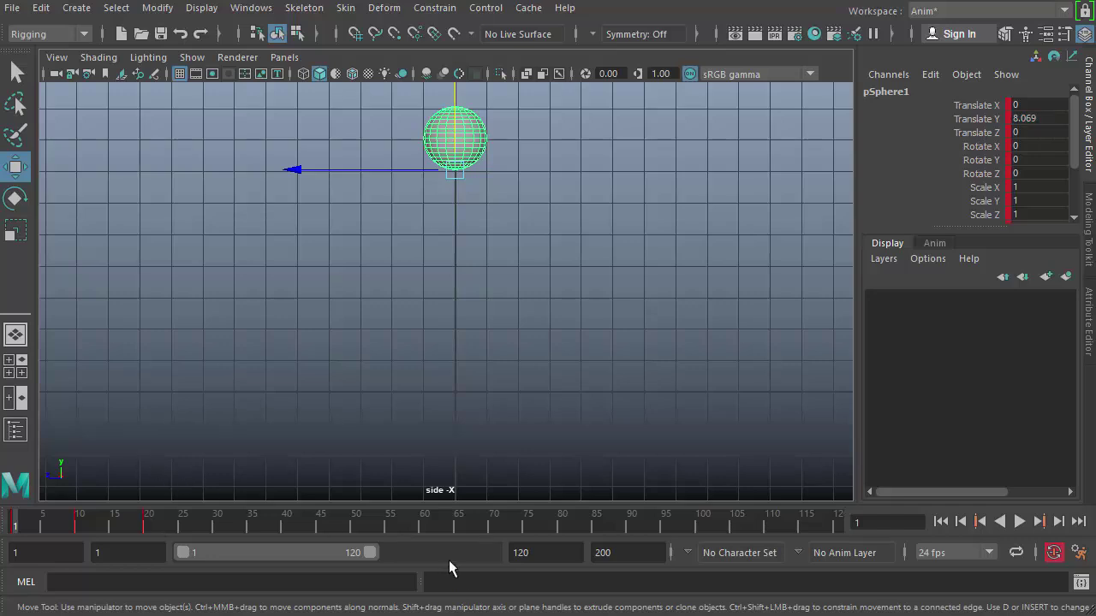
- Set both the playback range end and the animation end to frame 20
{"action": "left_click", "coordinate": [543, 554]}
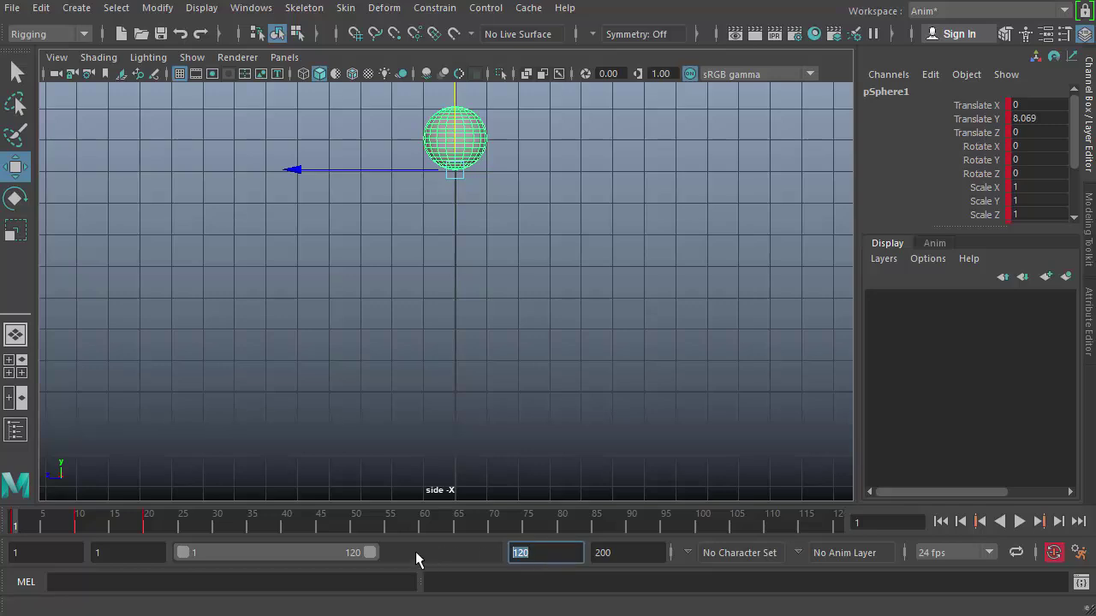
{"action": "type", "text": "20"}
{"action": "key", "text": "Return"}
{"action": "key", "text": "Tab"}
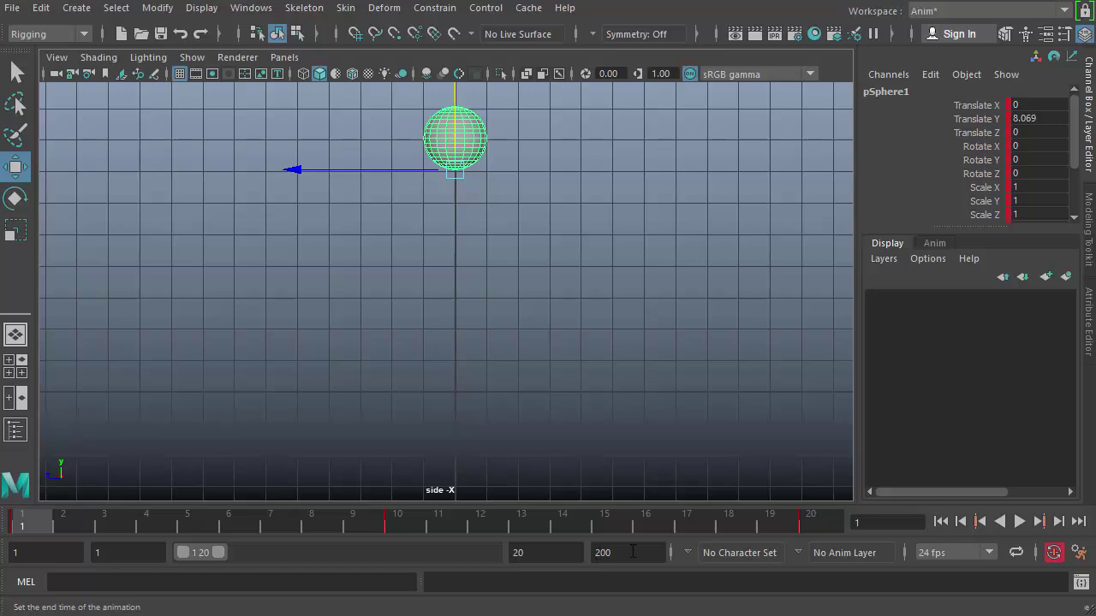
{"action": "type", "text": "20"}
{"action": "key", "text": "Return"}
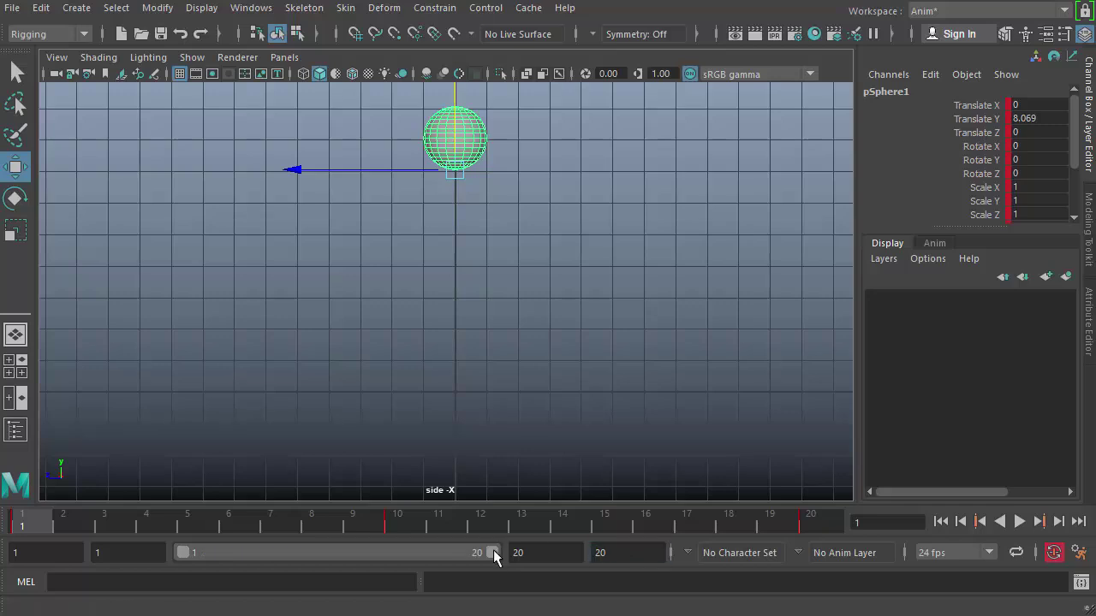
- Deselect the sphere, play the animation to review the bounce, and stop playback
{"action": "left_click", "coordinate": [634, 286]}
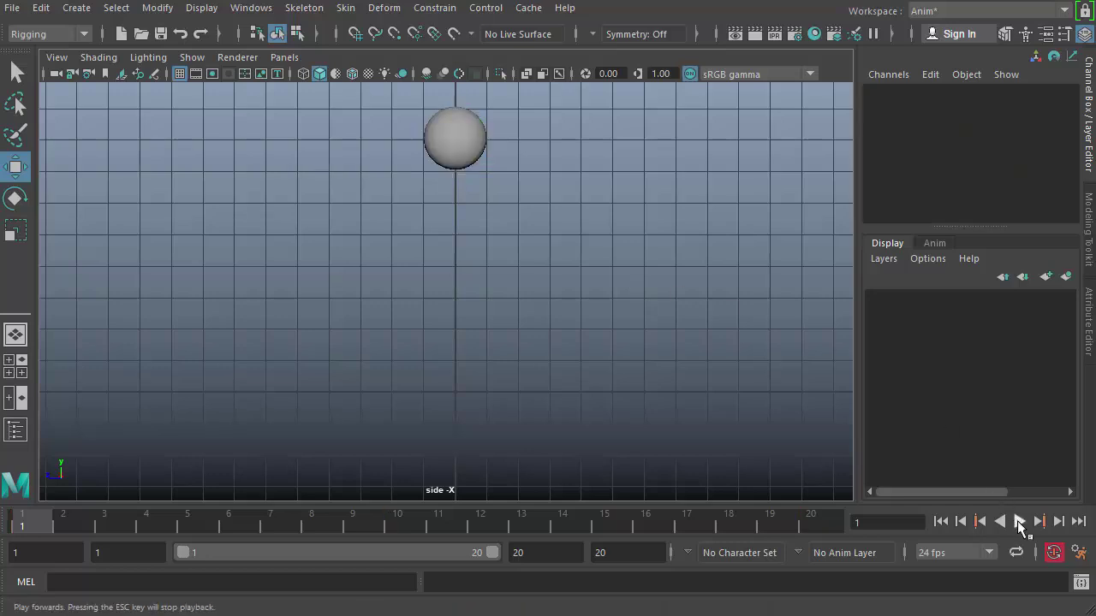
{"action": "left_click", "coordinate": [1017, 522]}
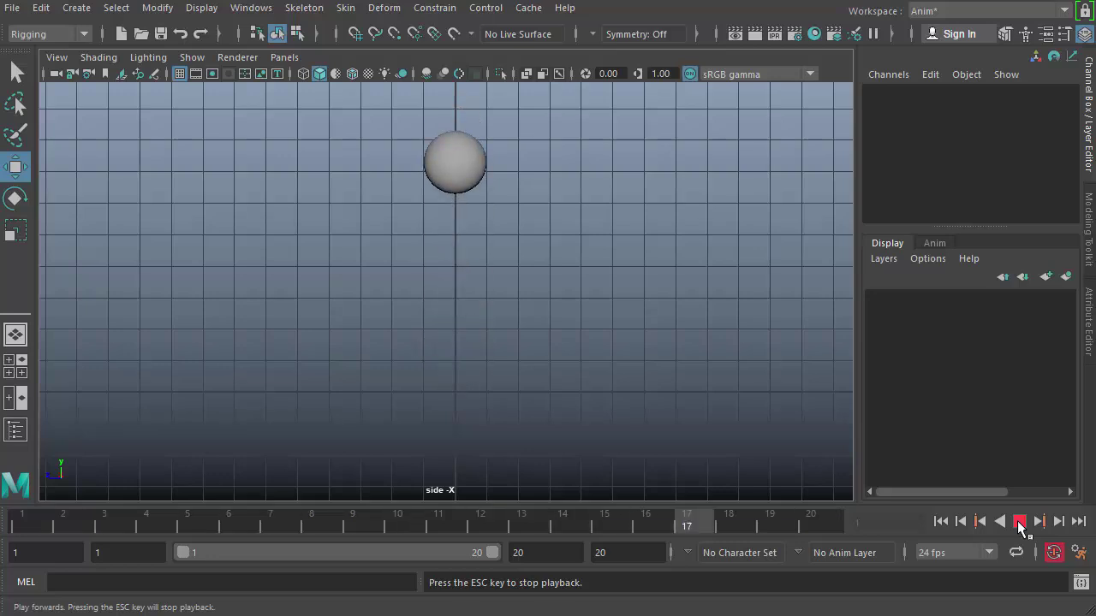
{"action": "left_click", "coordinate": [1019, 521]}
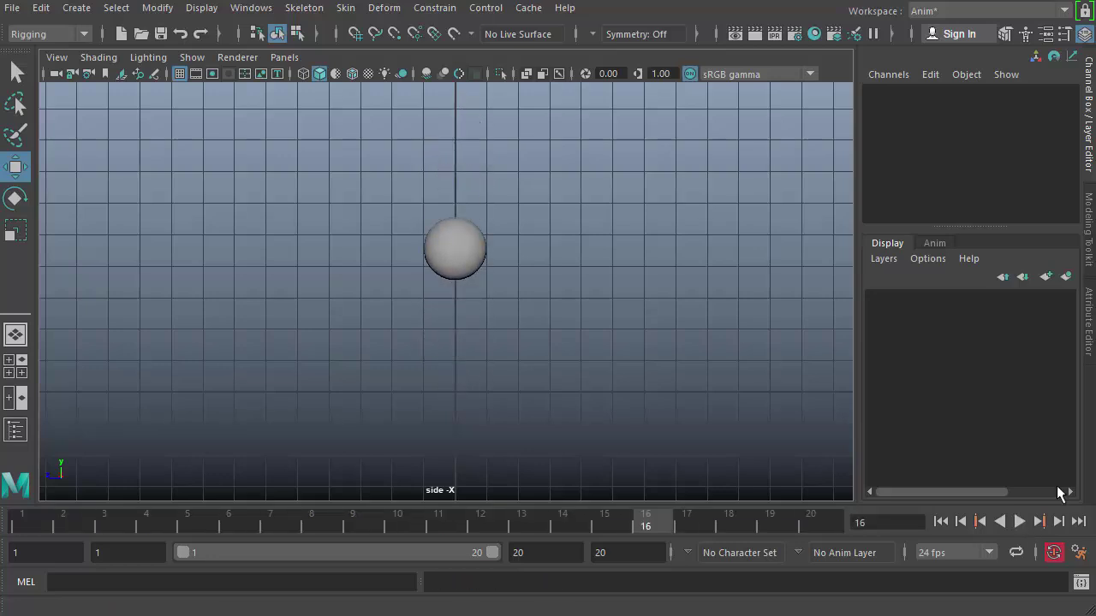
- Select the sphere and open its animation curves in the Graph Editor, keeping the window floating over the viewport
{"action": "left_click", "coordinate": [489, 259]}
{"action": "key", "text": "comma"}
{"action": "key", "text": "comma"}
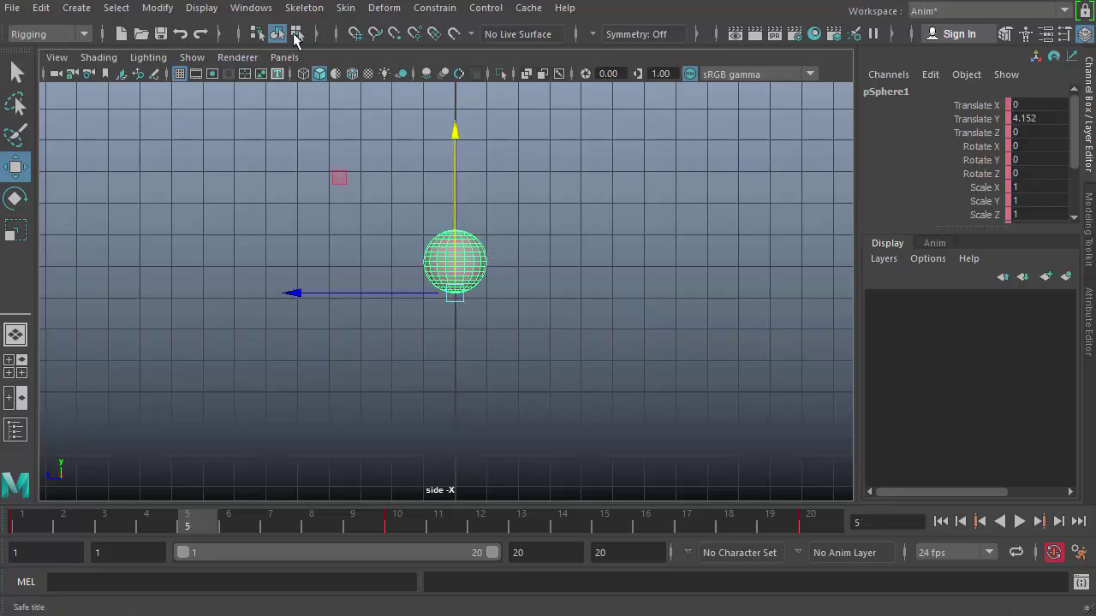
{"action": "left_click", "coordinate": [242, 7]}
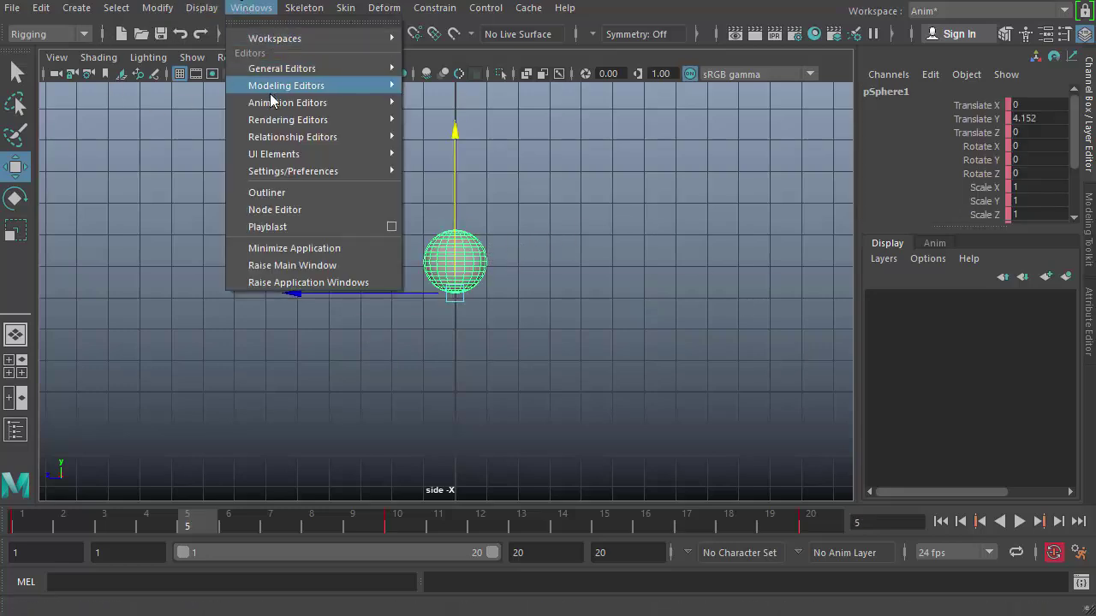
{"action": "mouse_move", "coordinate": [274, 99]}
{"action": "left_click", "coordinate": [442, 118]}
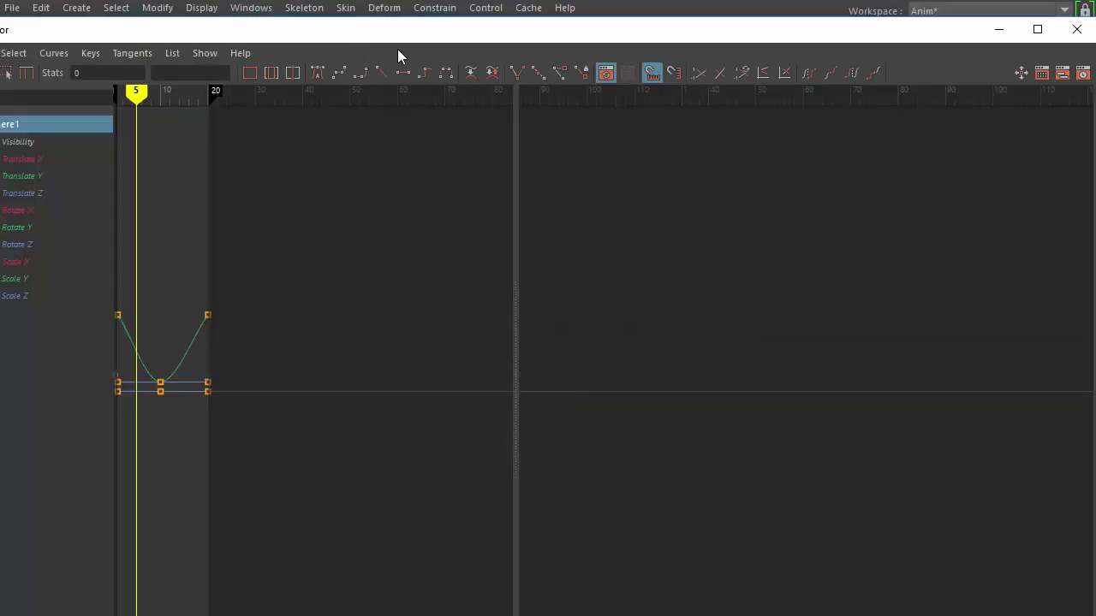
{"action": "left_click_drag", "start_coordinate": [47, 50], "coordinate": [262, 154]}
{"action": "left_click_drag", "start_coordinate": [369, 183], "coordinate": [229, 69]}
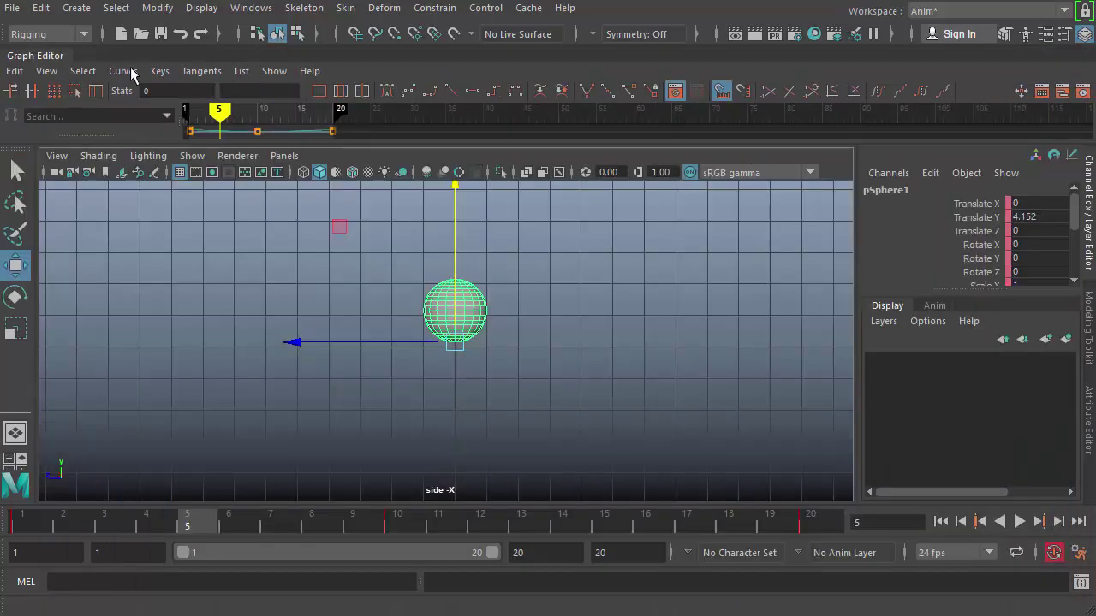
{"action": "left_click_drag", "start_coordinate": [48, 56], "coordinate": [222, 121]}
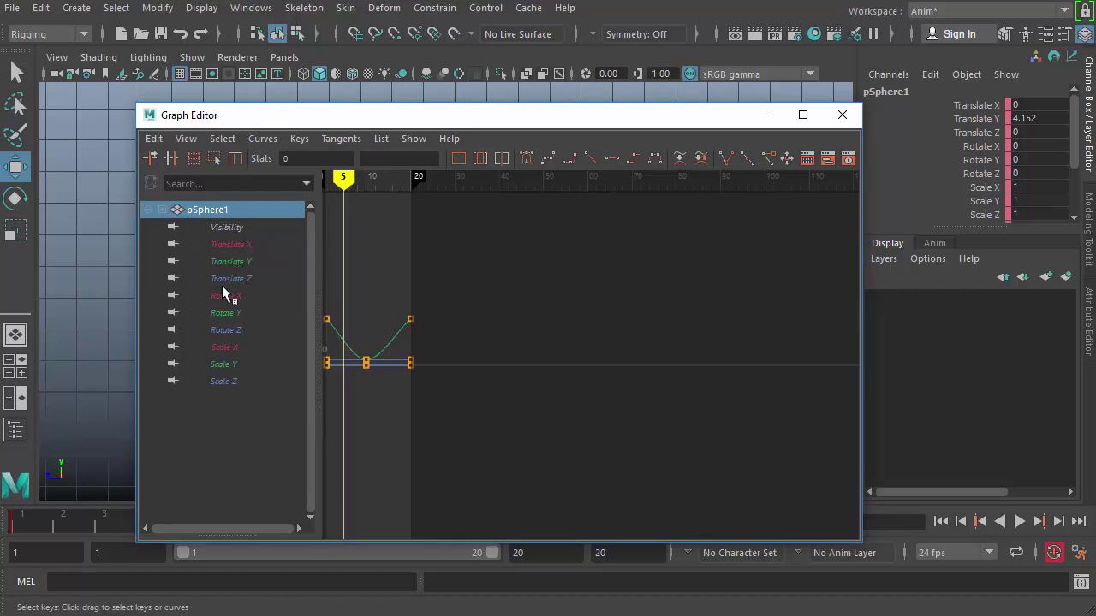
{"action": "left_click_drag", "start_coordinate": [391, 123], "coordinate": [450, 117]}
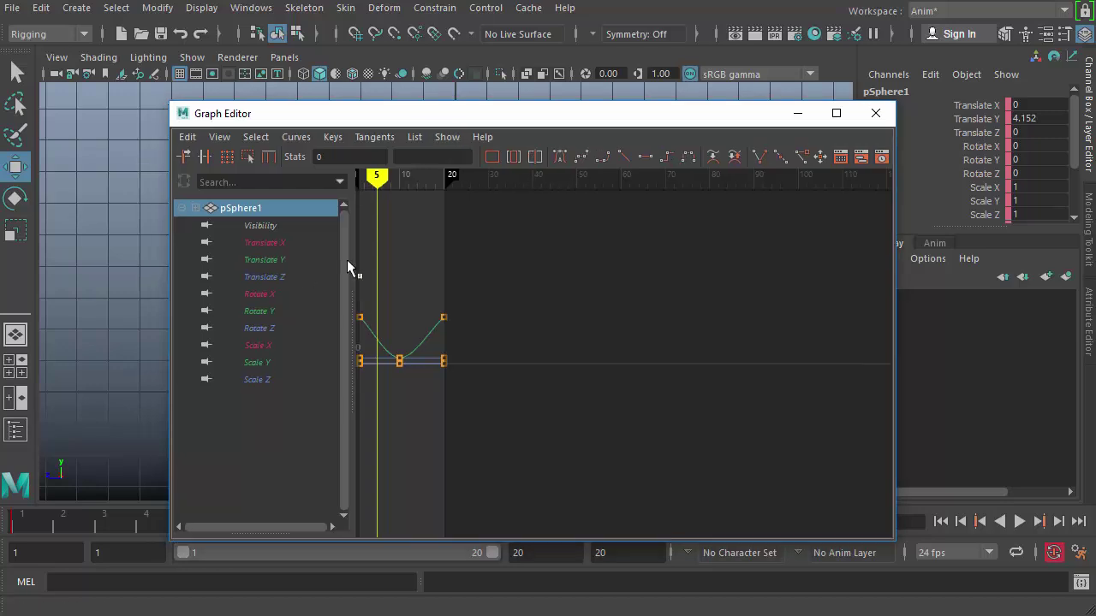
- Isolate and frame the sphere's Translate Y curve, and scrub from frame 1 to 10 to compare it with the motion
{"action": "left_click", "coordinate": [258, 262]}
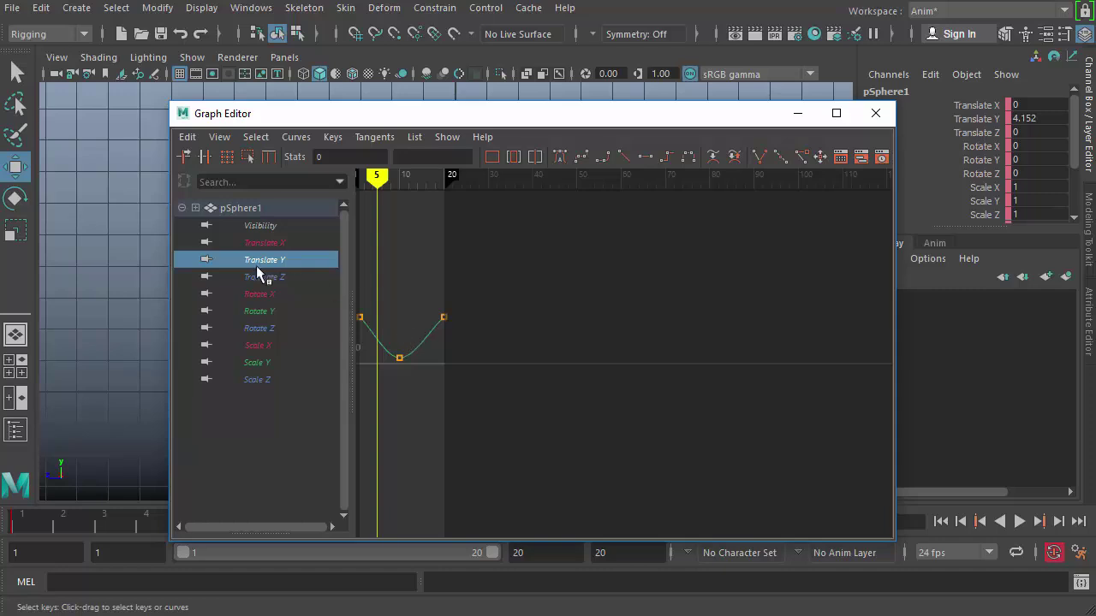
{"action": "key", "text": "f"}
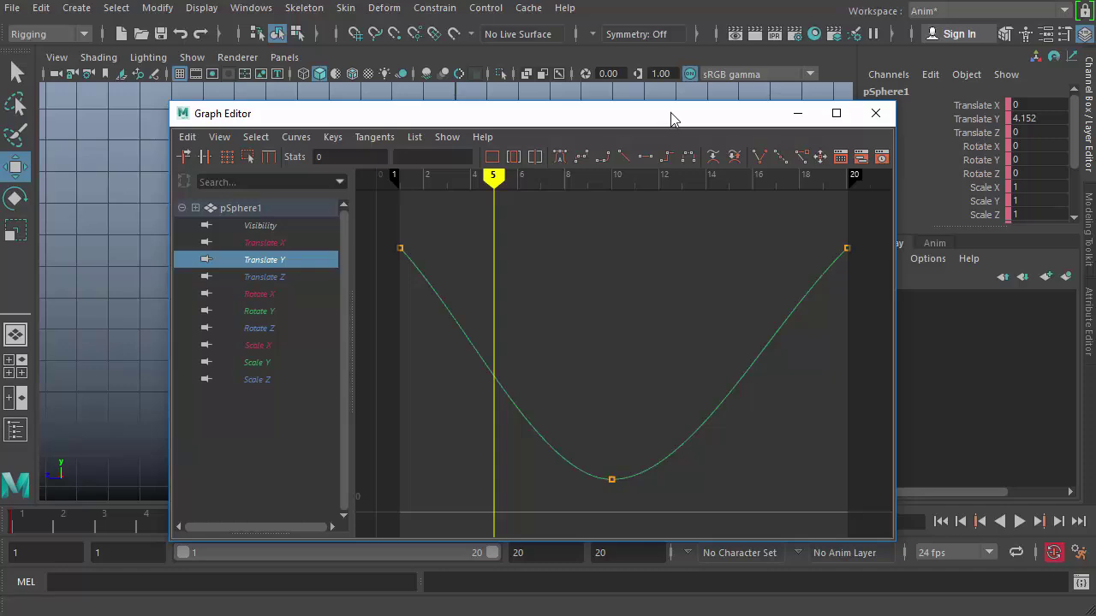
{"action": "left_click_drag", "start_coordinate": [671, 116], "coordinate": [1038, 84]}
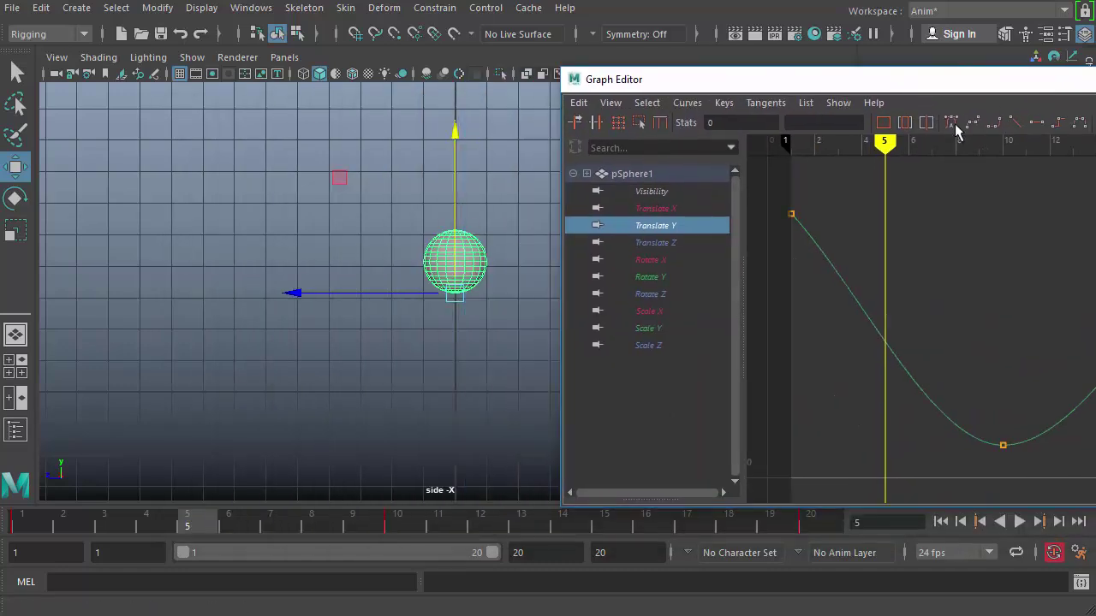
{"action": "left_click", "coordinate": [26, 524]}
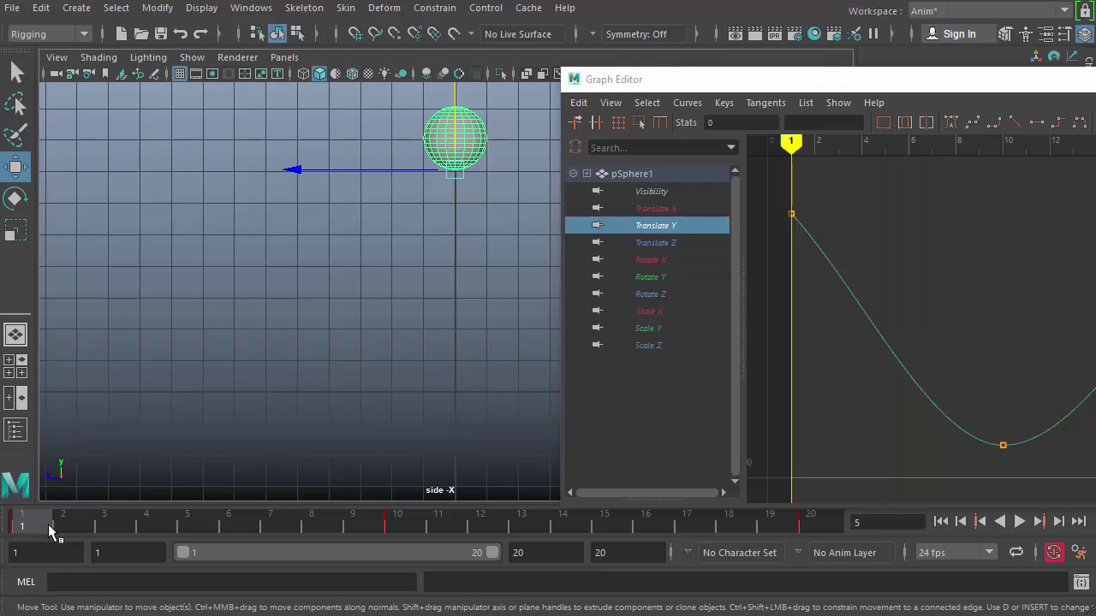
{"action": "mouse_move", "coordinate": [48, 524]}
{"action": "left_mouse_down"}
{"action": "mouse_move", "coordinate": [151, 533]}
{"action": "mouse_move", "coordinate": [391, 506]}
{"action": "mouse_move", "coordinate": [806, 530]}
{"action": "mouse_move", "coordinate": [469, 505]}
{"action": "mouse_move", "coordinate": [408, 514]}
{"action": "left_mouse_up"}
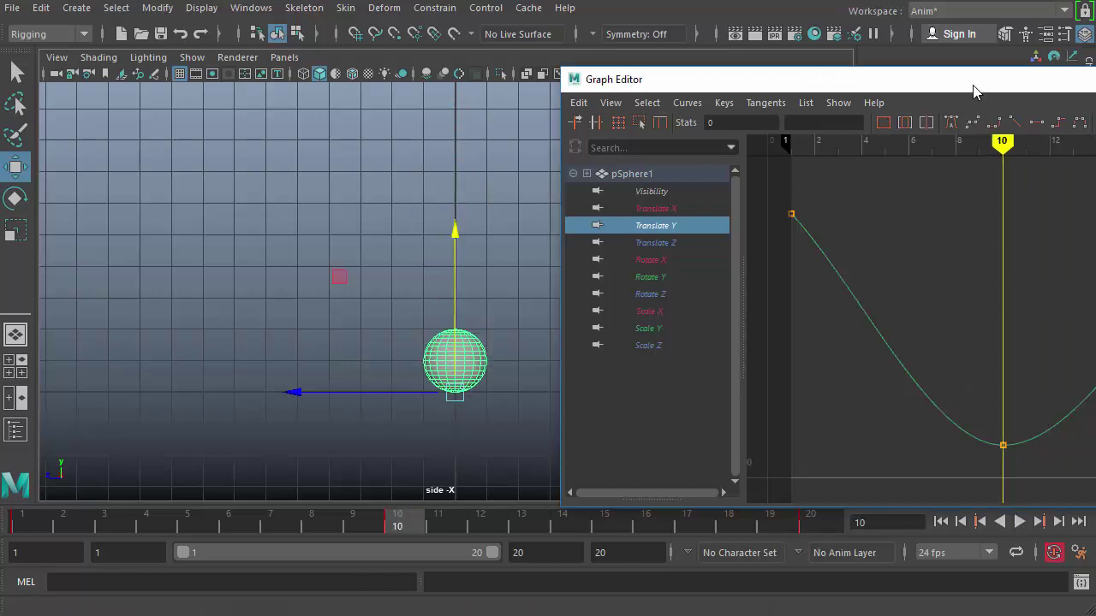
- Give the Translate Y keys at frames 1 and 20 flat tangents
{"action": "left_click_drag", "start_coordinate": [970, 86], "coordinate": [612, 90]}
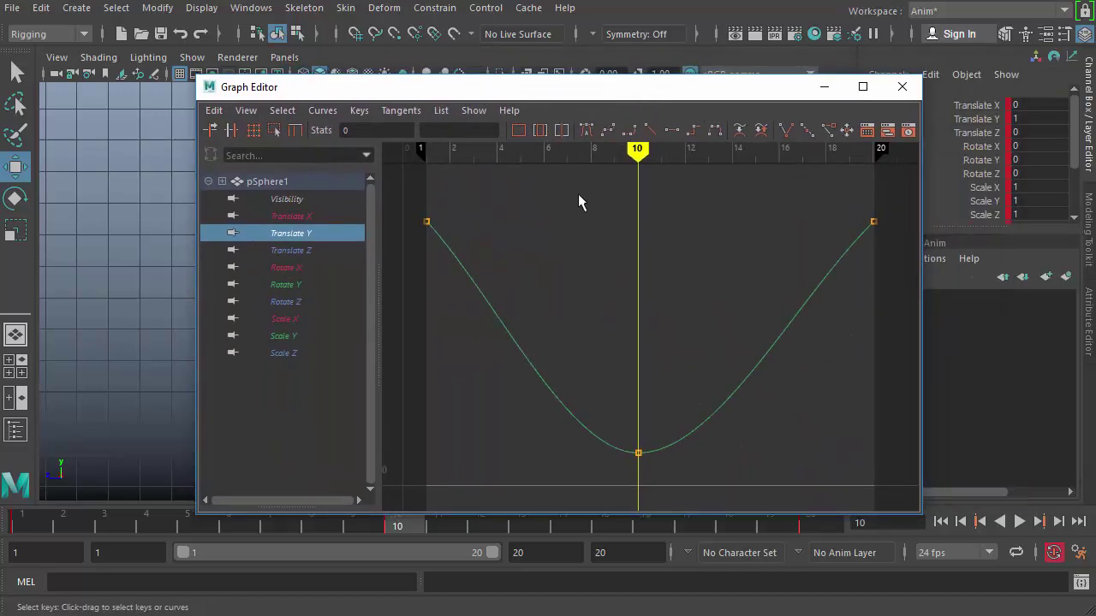
{"action": "left_click_drag", "start_coordinate": [408, 203], "coordinate": [466, 239]}
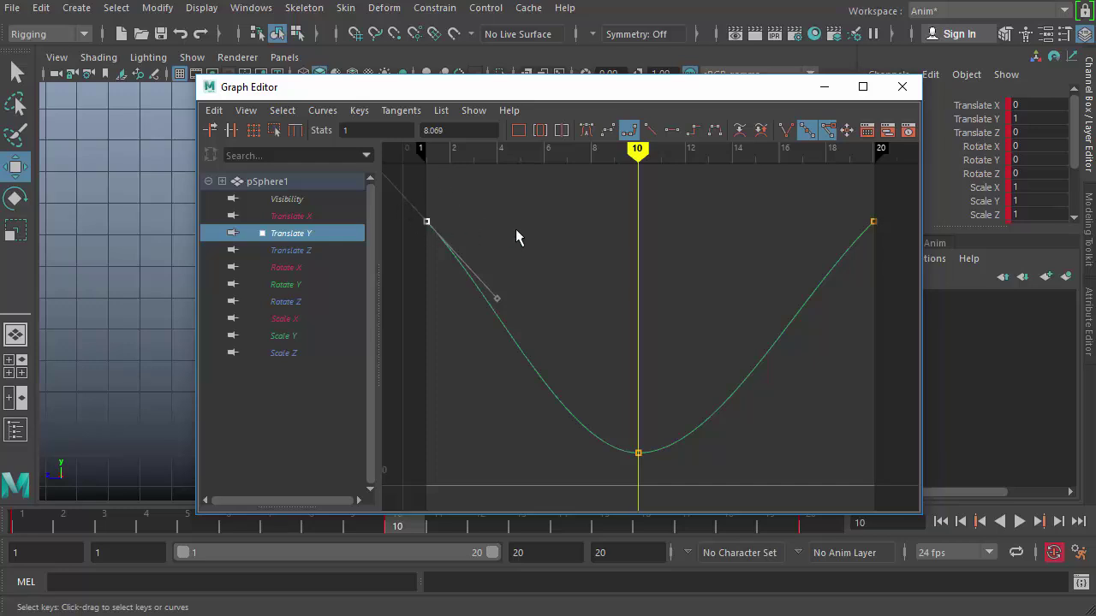
{"action": "left_click", "coordinate": [485, 296]}
{"action": "left_click_drag", "start_coordinate": [324, 297], "coordinate": [325, 296]}
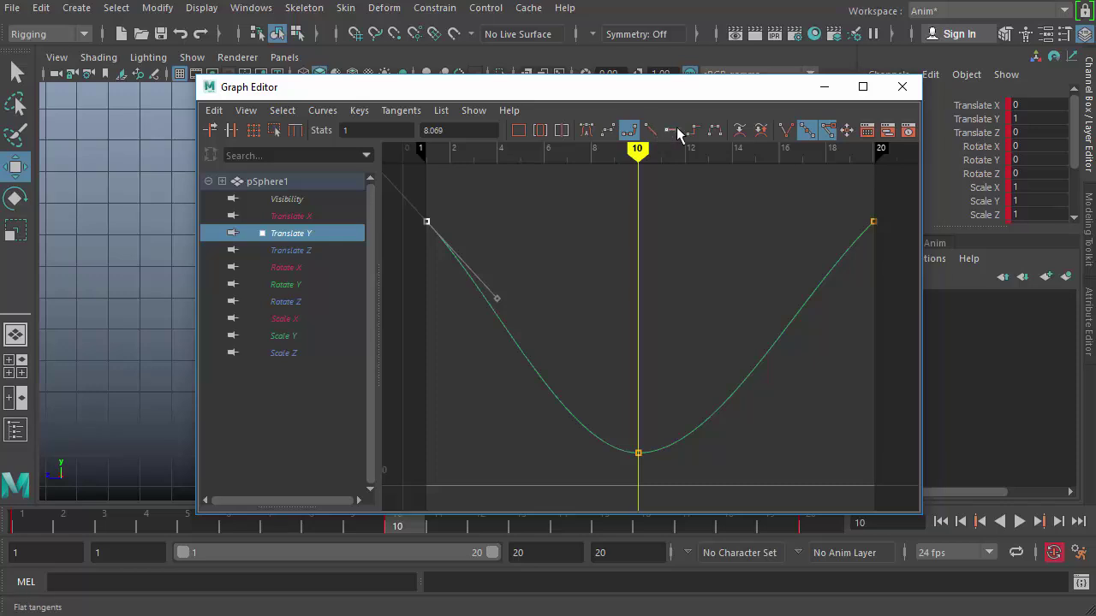
{"action": "left_click", "coordinate": [672, 130]}
{"action": "left_click_drag", "start_coordinate": [762, 198], "coordinate": [893, 265]}
{"action": "left_click", "coordinate": [672, 130]}
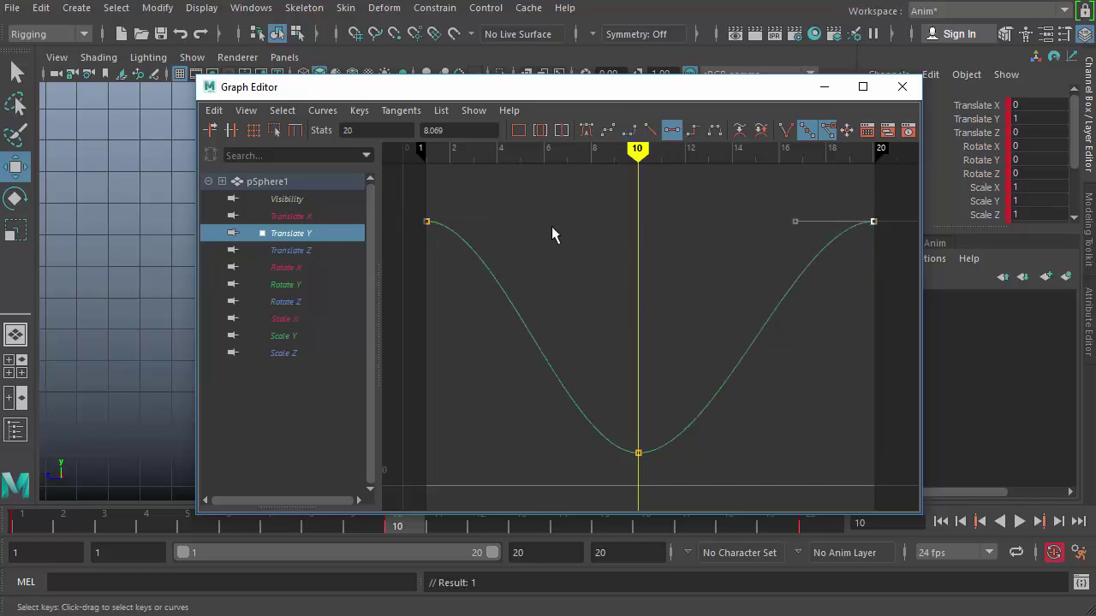
- Break the tangents of the Translate Y key at frame 10 and pull both handles steeply upward into a narrow V
{"action": "left_click_drag", "start_coordinate": [574, 345], "coordinate": [692, 482]}
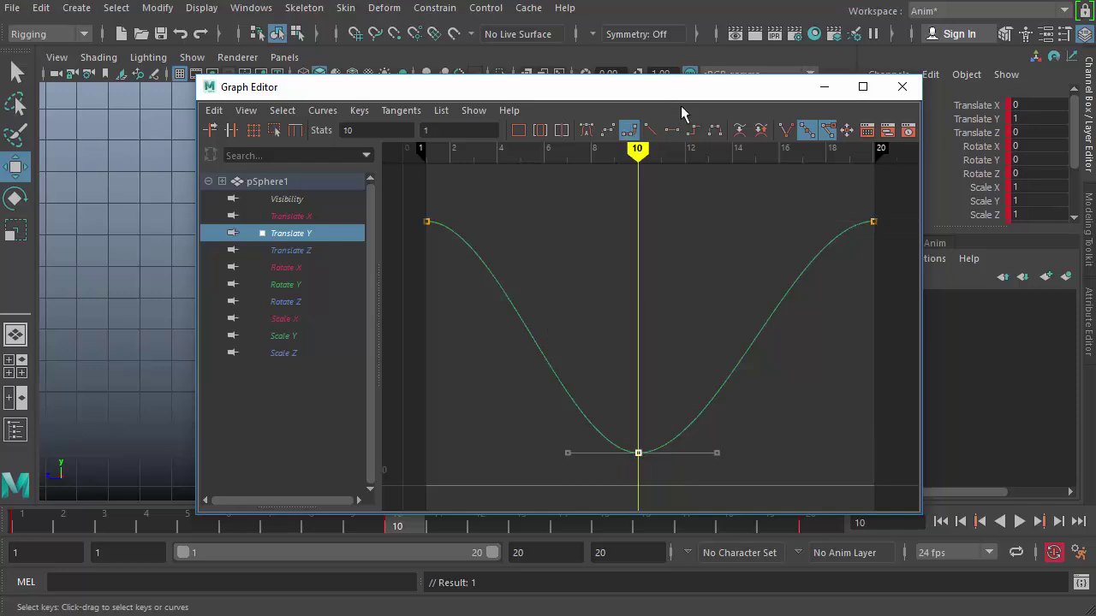
{"action": "left_click", "coordinate": [787, 132]}
{"action": "left_click", "coordinate": [568, 456]}
{"action": "middle_click_drag", "start_coordinate": [556, 466], "coordinate": [603, 297]}
{"action": "left_click_drag", "start_coordinate": [790, 351], "coordinate": [695, 468]}
{"action": "middle_click_drag", "start_coordinate": [702, 418], "coordinate": [656, 283]}
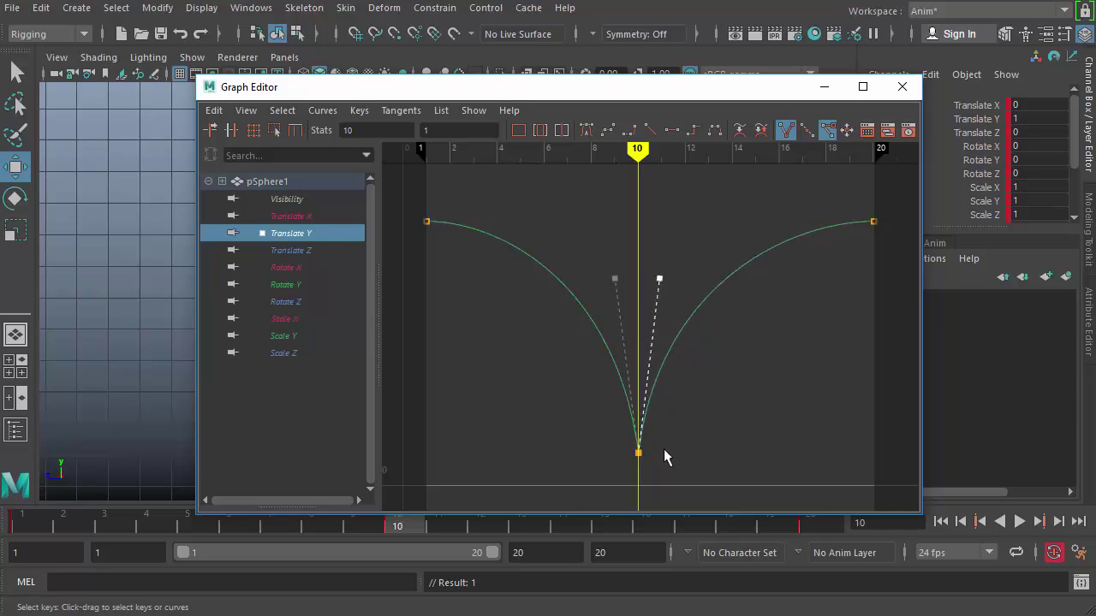
- Try swinging the incoming tangent handle of the frame 10 key outward, and undo that edit
{"action": "left_click", "coordinate": [729, 351]}
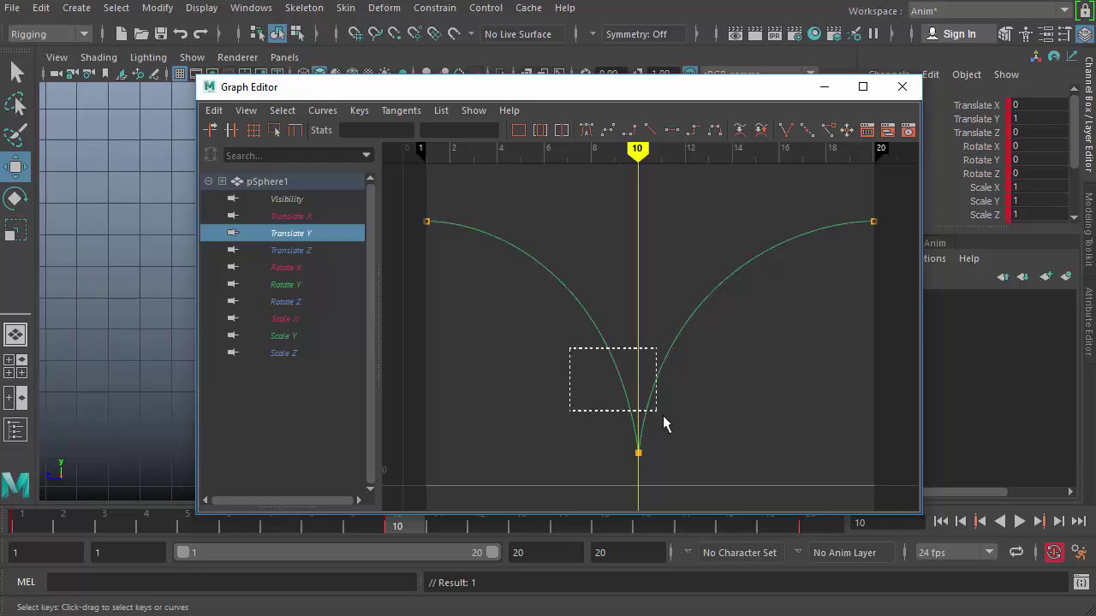
{"action": "left_click_drag", "start_coordinate": [675, 436], "coordinate": [681, 458]}
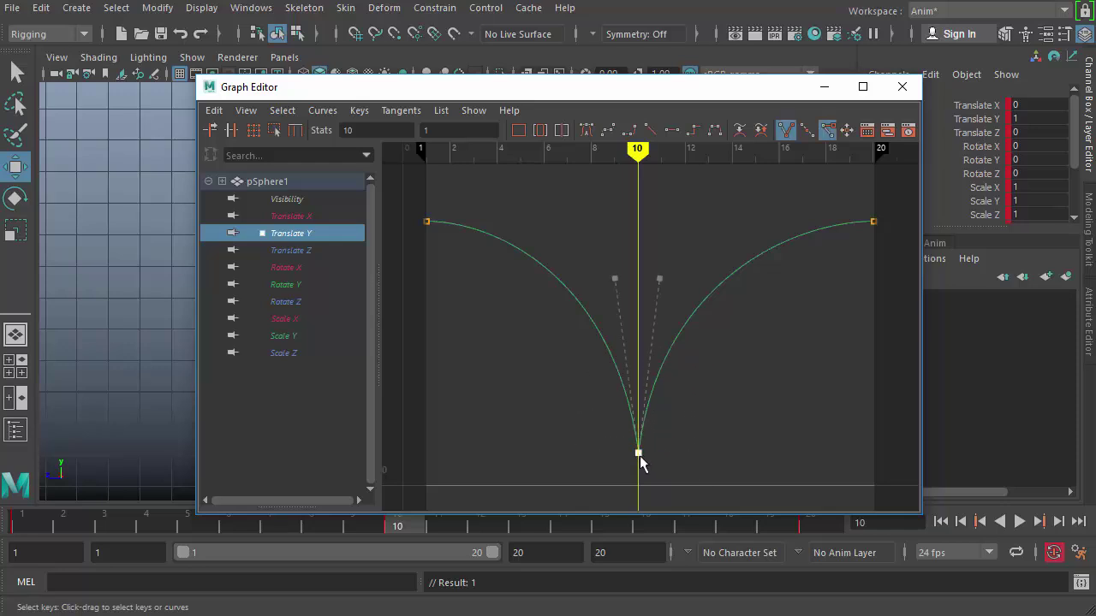
{"action": "left_click_drag", "start_coordinate": [637, 256], "coordinate": [596, 294]}
{"action": "left_click_drag", "start_coordinate": [617, 285], "coordinate": [595, 280]}
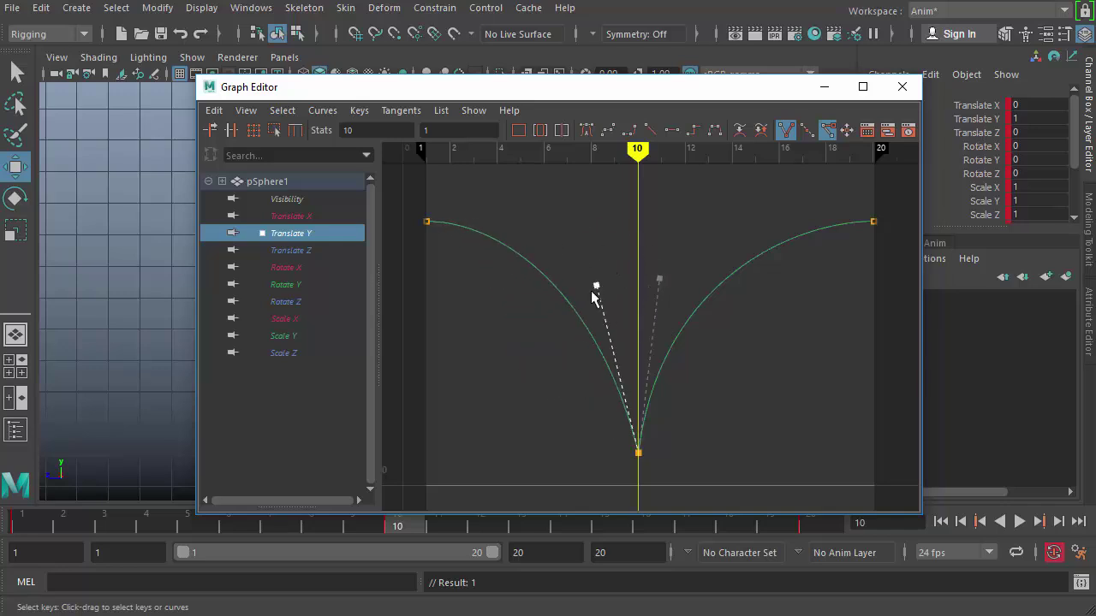
{"action": "key", "text": "ctrl+z"}
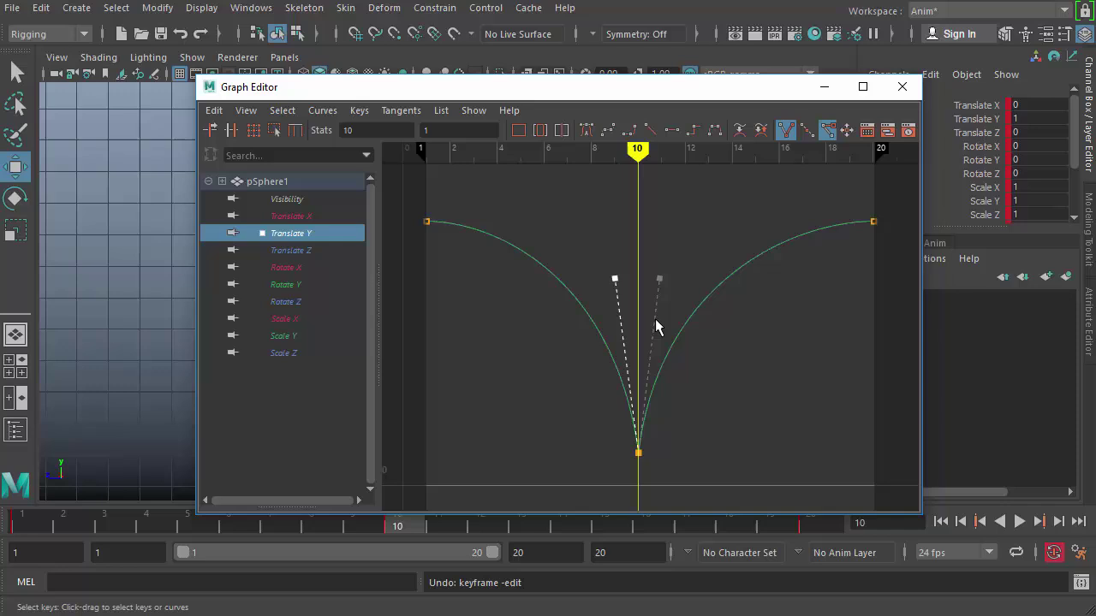
- Close the Graph Editor, deselect the sphere, and play the animation from frame 1 to review the sharper bounce
{"action": "left_click", "coordinate": [904, 88]}
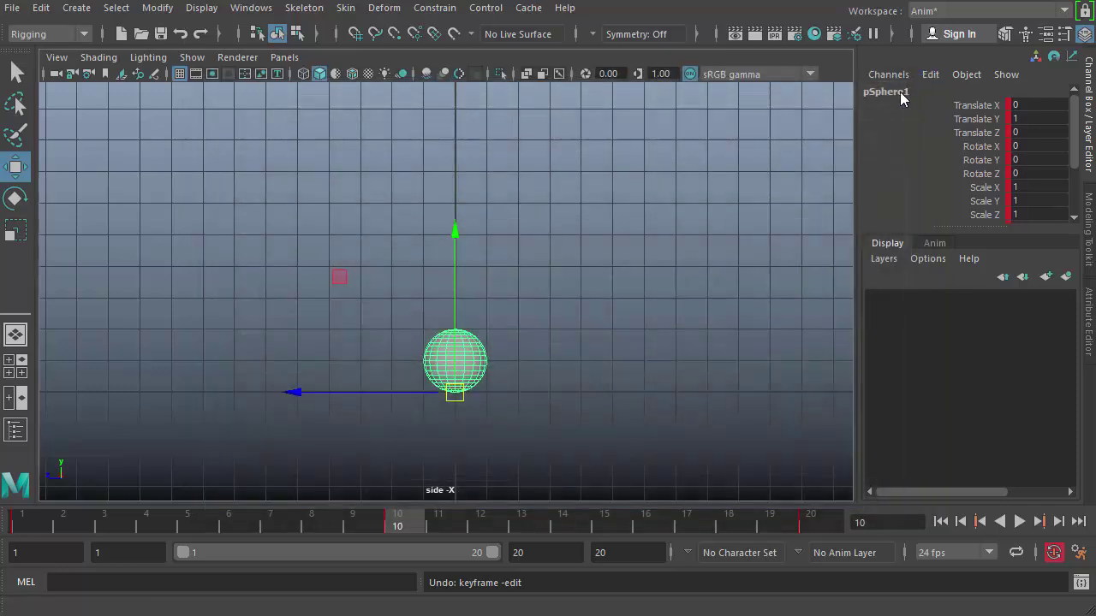
{"action": "left_click", "coordinate": [643, 226]}
{"action": "left_click", "coordinate": [944, 522]}
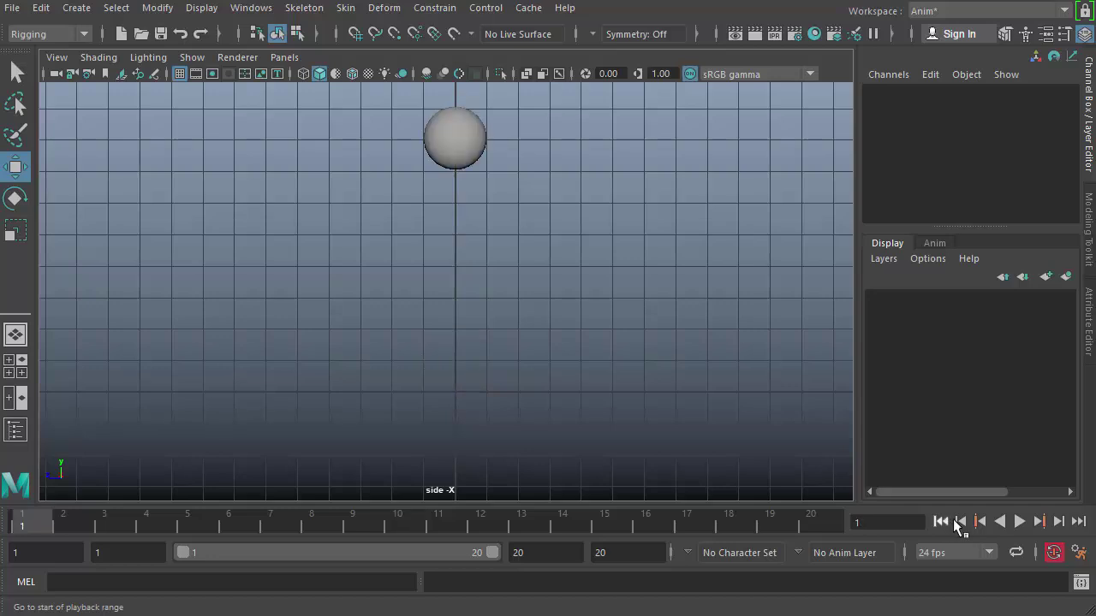
{"action": "left_click", "coordinate": [1019, 521]}
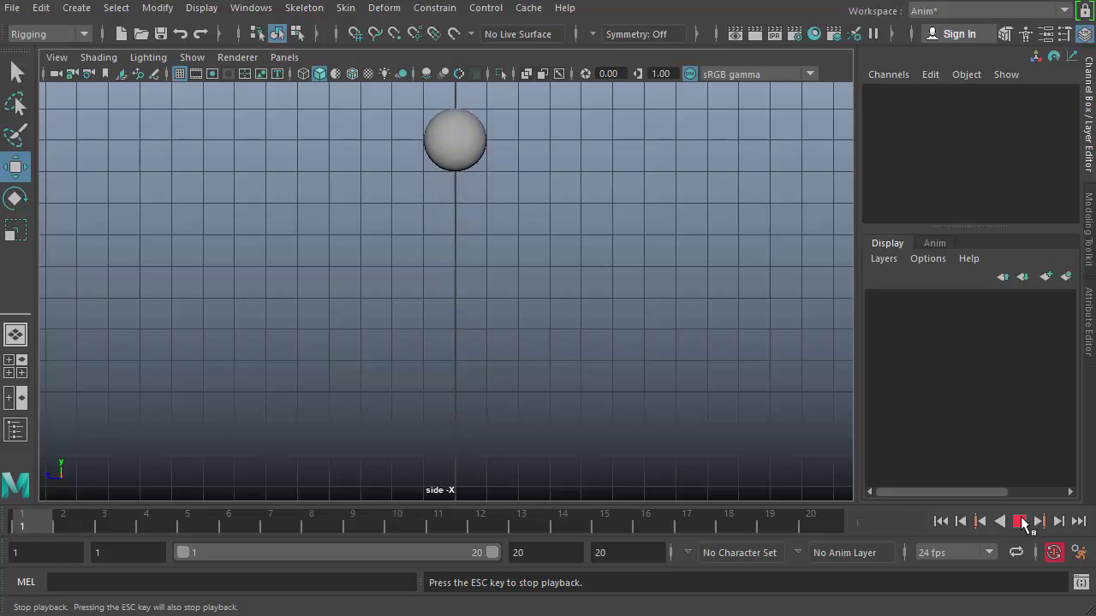
{"action": "left_click", "coordinate": [1020, 521]}
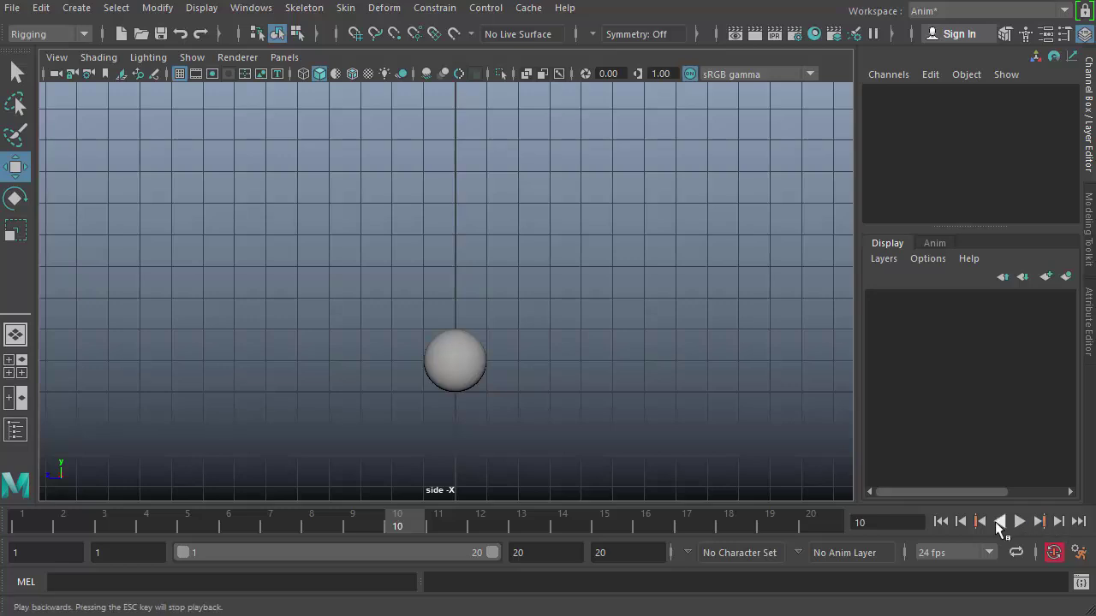
{"action": "left_click", "coordinate": [1018, 521]}
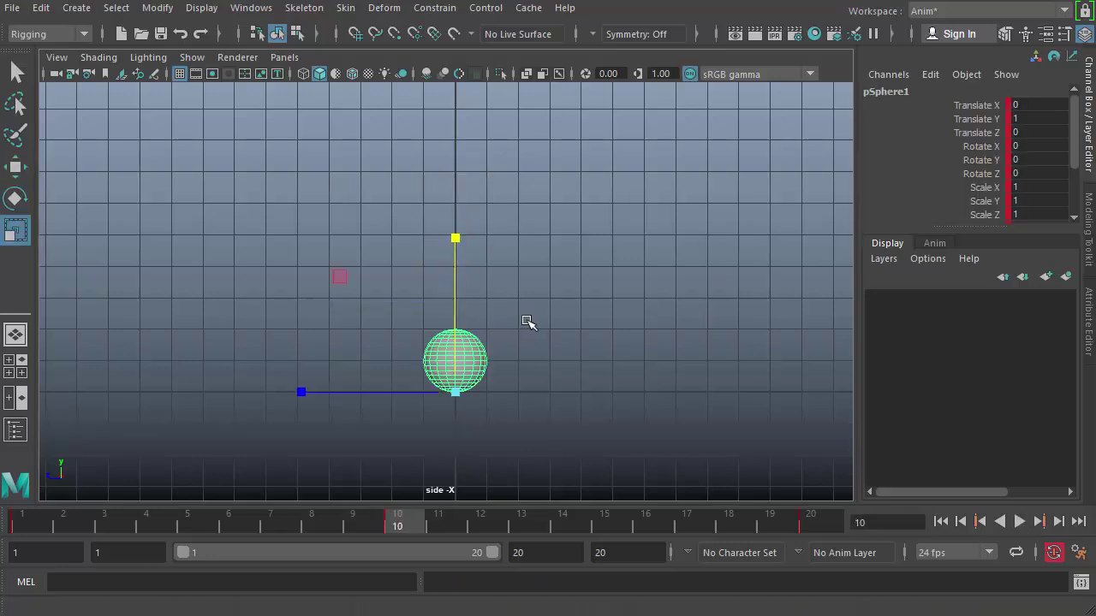
- Squash the sphere vertically at frame 10 by setting its Scale Y to 0.75
{"action": "key", "text": "alt"}
{"action": "left_click_drag", "start_coordinate": [457, 238], "coordinate": [452, 303]}
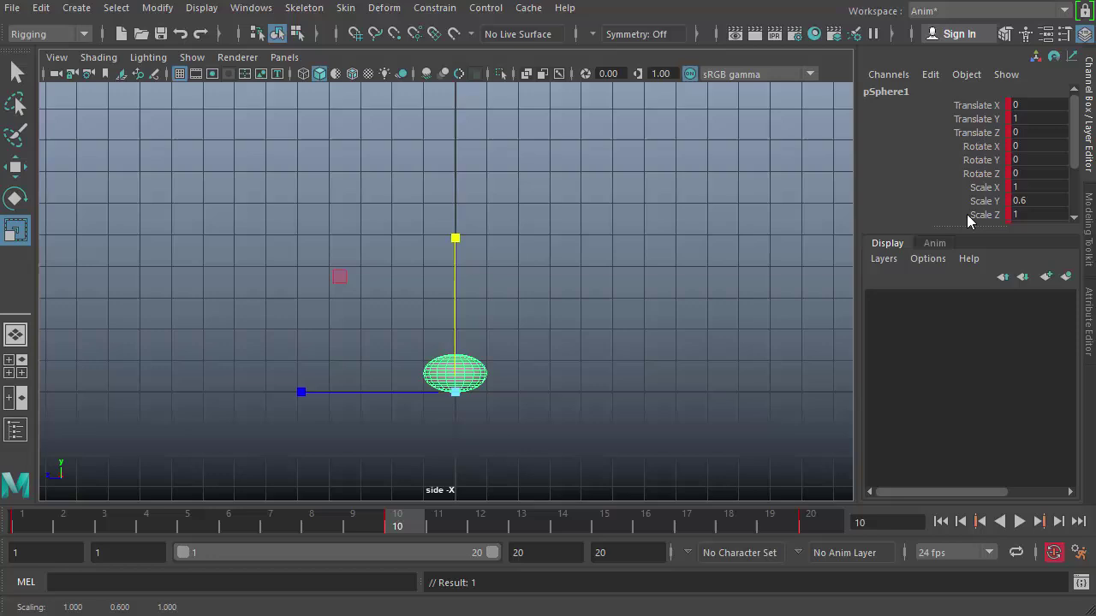
{"action": "left_click", "coordinate": [1038, 200]}
{"action": "type", "text": ".75"}
{"action": "key", "text": "Return"}
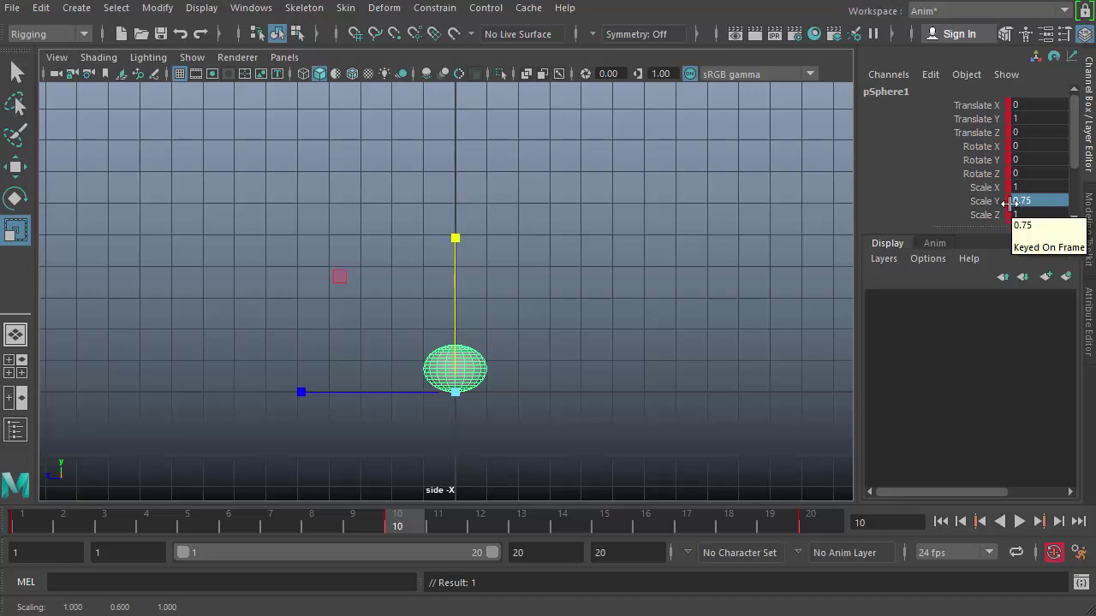
- Widen the squashed sphere at frame 10 by setting its Scale X and Scale Z to 1.25
{"action": "double_click", "coordinate": [1061, 187]}
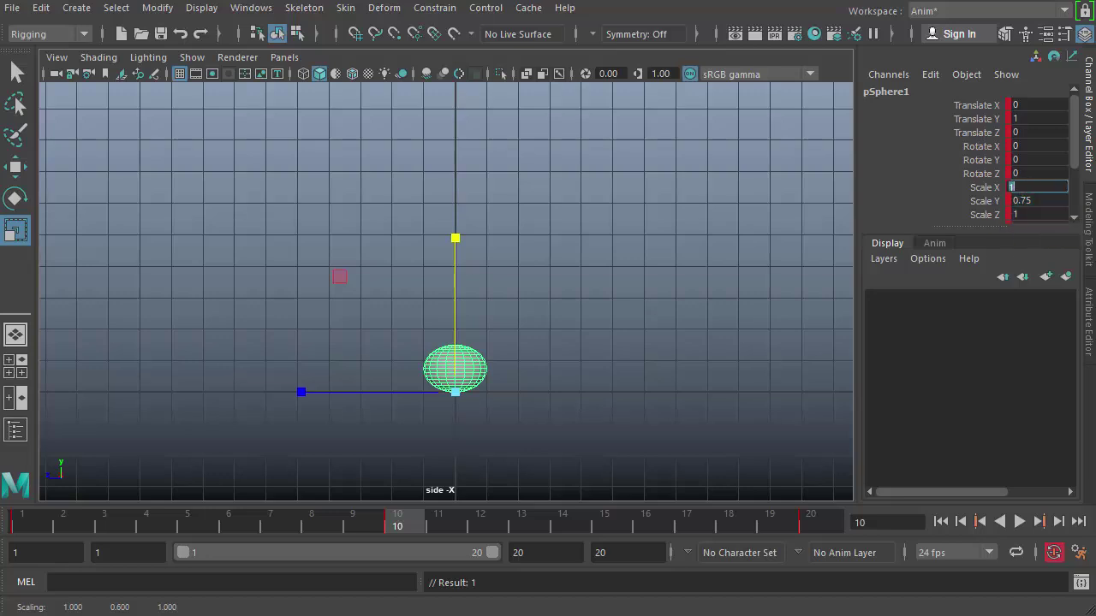
{"action": "type", "text": "1.25"}
{"action": "key", "text": "Return"}
{"action": "double_click", "coordinate": [1032, 218]}
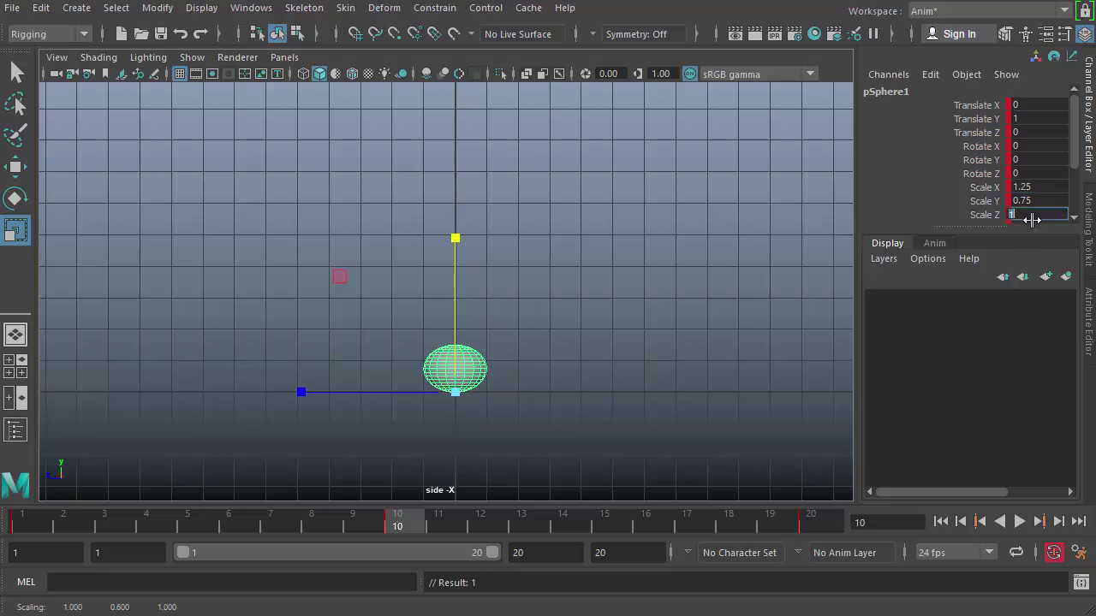
{"action": "key", "text": "Return"}
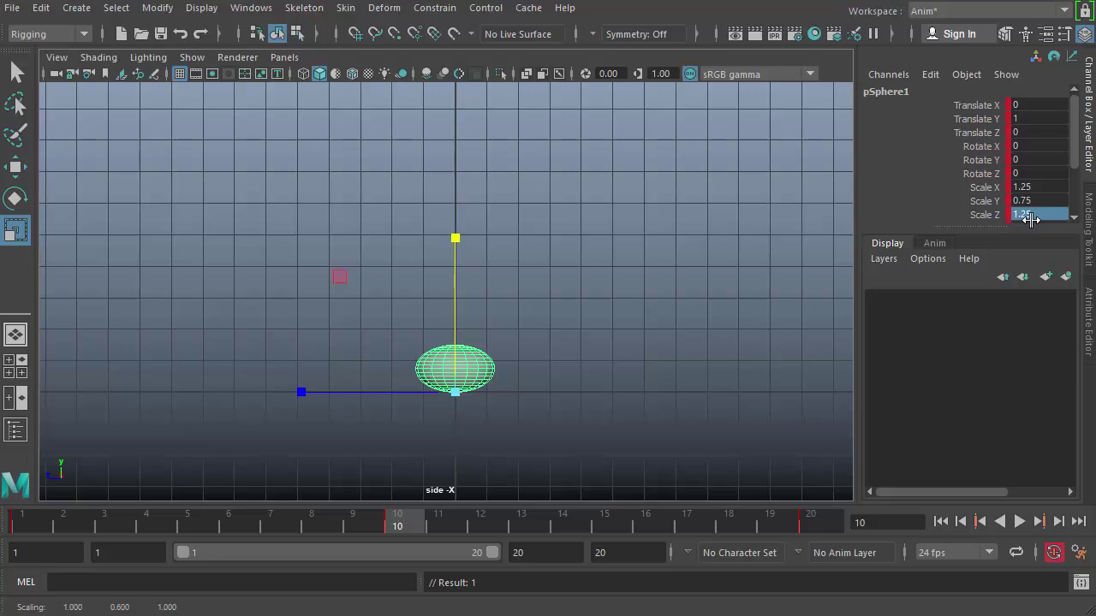
{"action": "left_click", "coordinate": [485, 340]}
{"action": "left_click", "coordinate": [473, 361]}
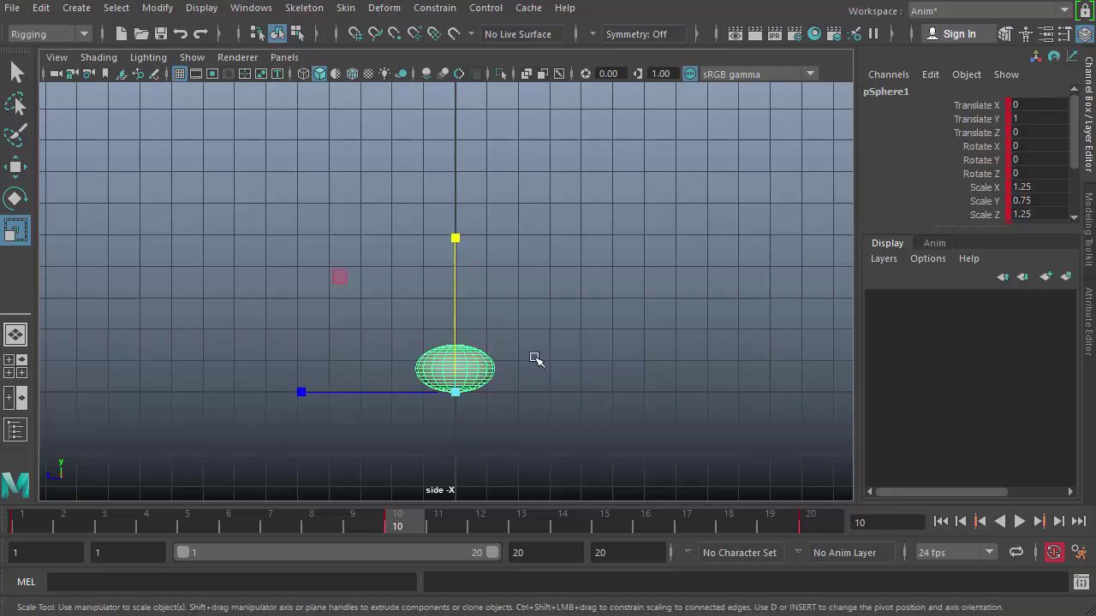
- Go back to frame 9 and key the sphere's Scale X, Y and Z at 1
{"action": "key", "text": "alt+comma"}
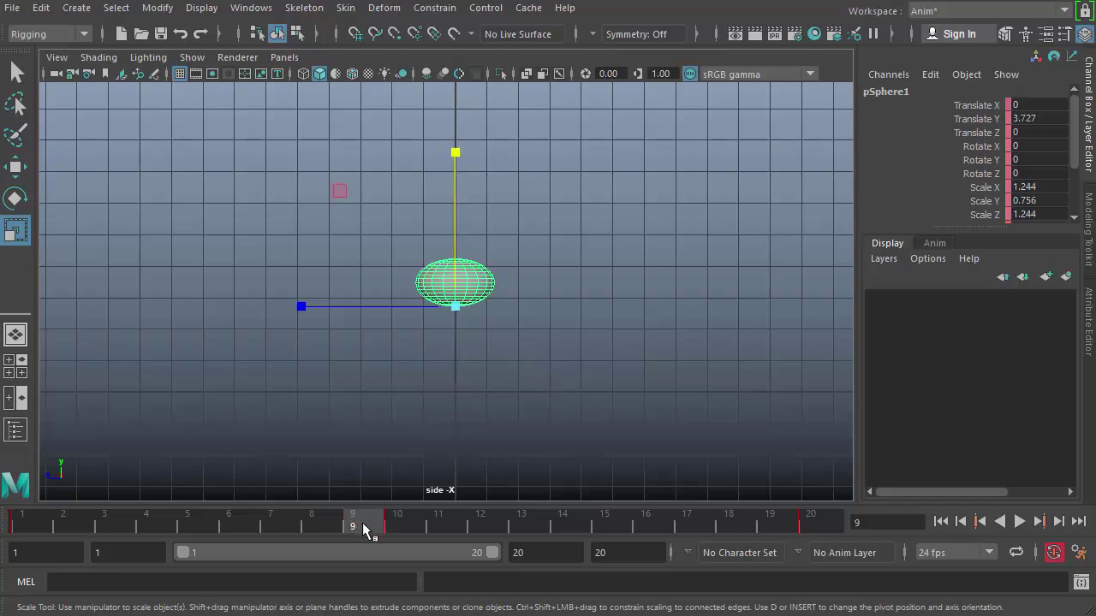
{"action": "left_click", "coordinate": [1032, 188]}
{"action": "type", "text": "1"}
{"action": "key", "text": "Tab"}
{"action": "type", "text": "1"}
{"action": "key", "text": "Tab"}
{"action": "type", "text": "1"}
{"action": "key", "text": "Tab"}
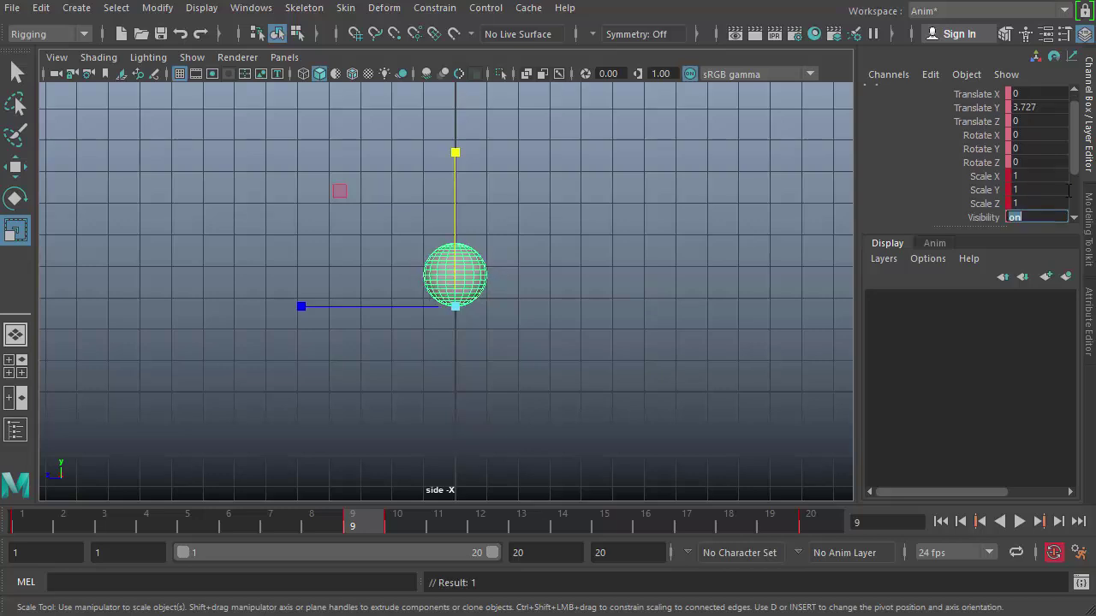
{"action": "key", "text": "Return"}
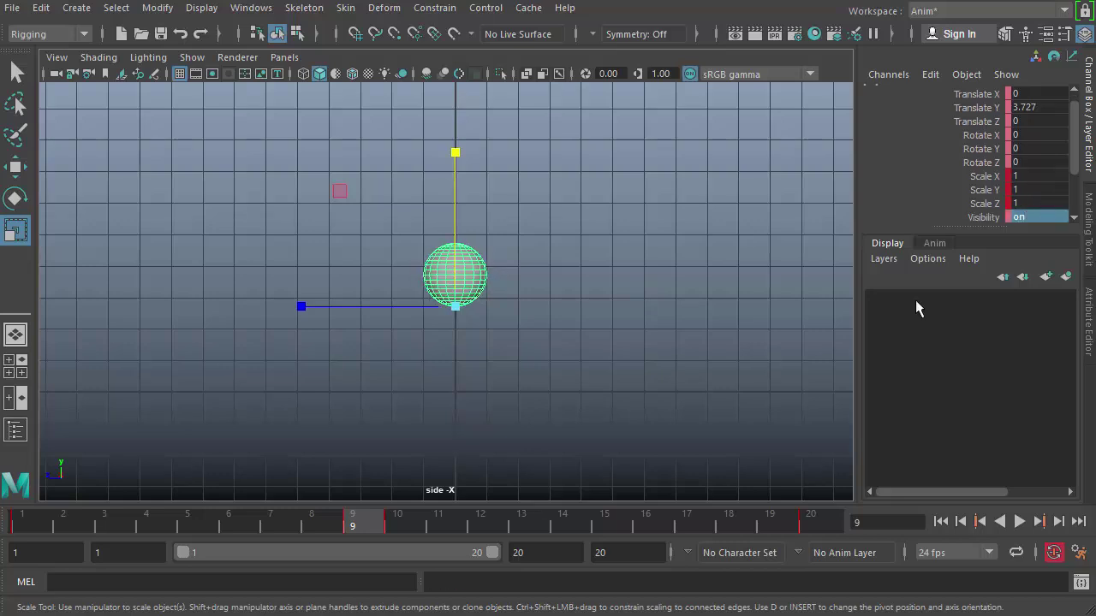
- Go to frame 11 and key the sphere's Scale X, Y and Z at 1
{"action": "left_click", "coordinate": [428, 522]}
{"action": "left_click", "coordinate": [1036, 175]}
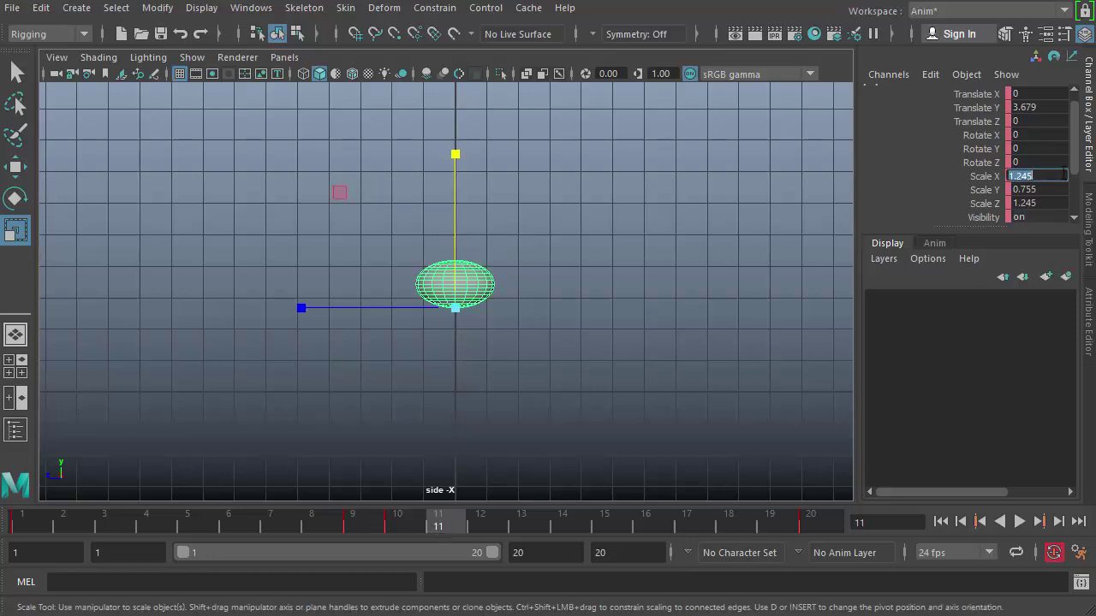
{"action": "type", "text": "1"}
{"action": "key", "text": "Return"}
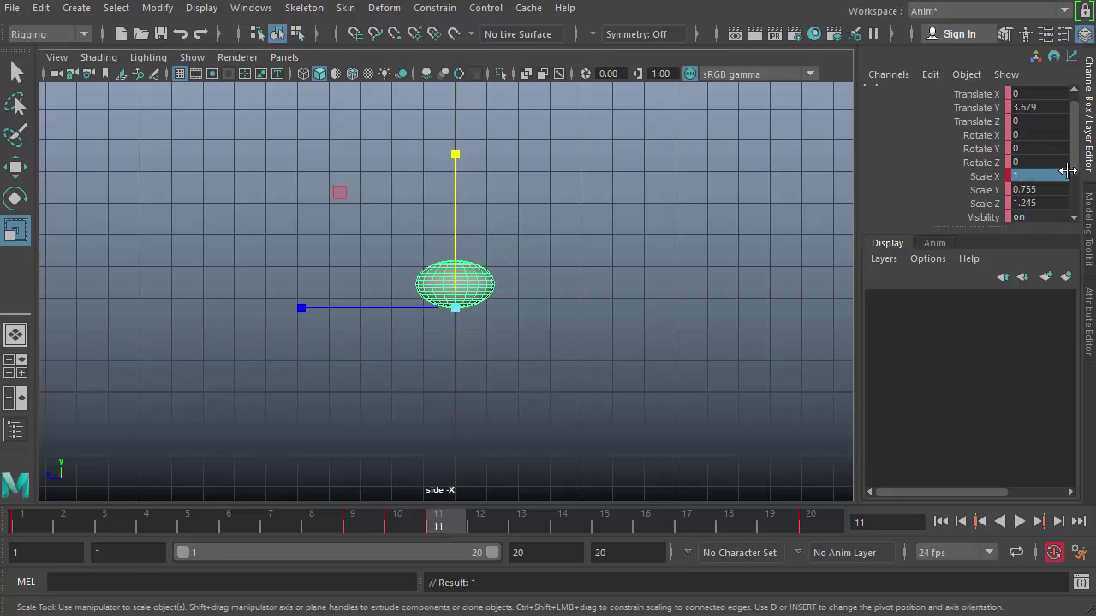
{"action": "left_click", "coordinate": [1038, 190]}
{"action": "type", "text": "1"}
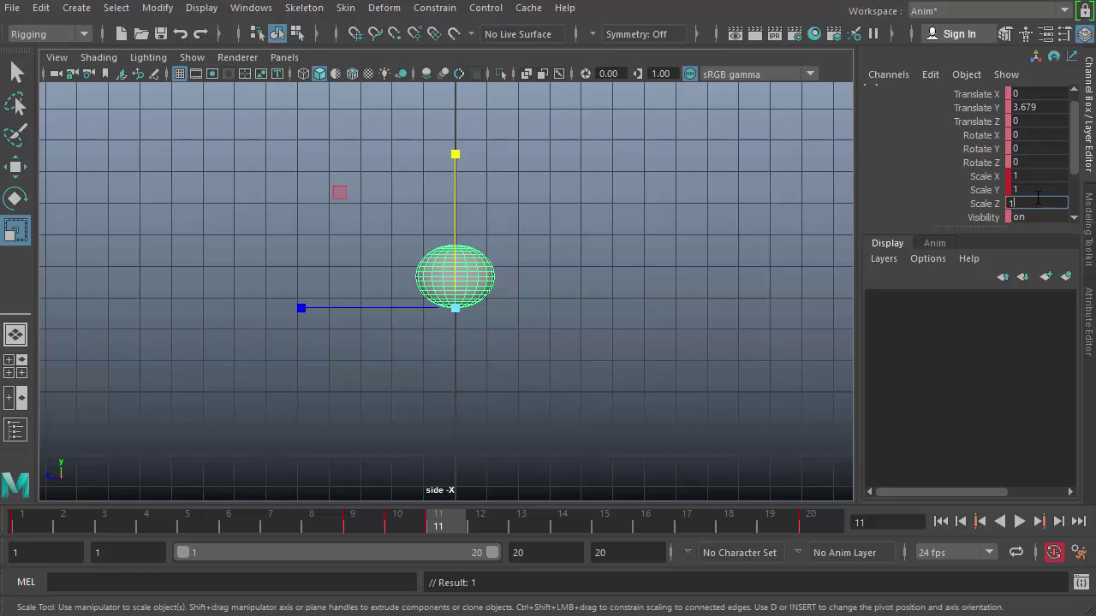
{"action": "key", "text": "Return"}
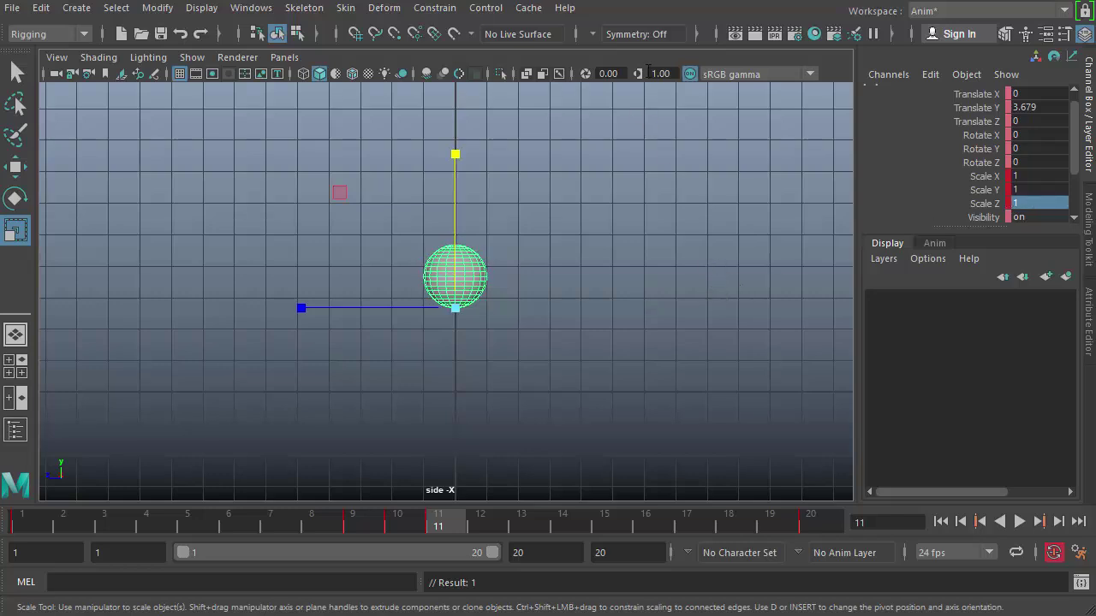
- Return to frame 9 and stretch the sphere vertically by setting its Scale Y to 1.25
{"action": "key", "text": "alt+comma"}
{"action": "key", "text": "alt+comma"}
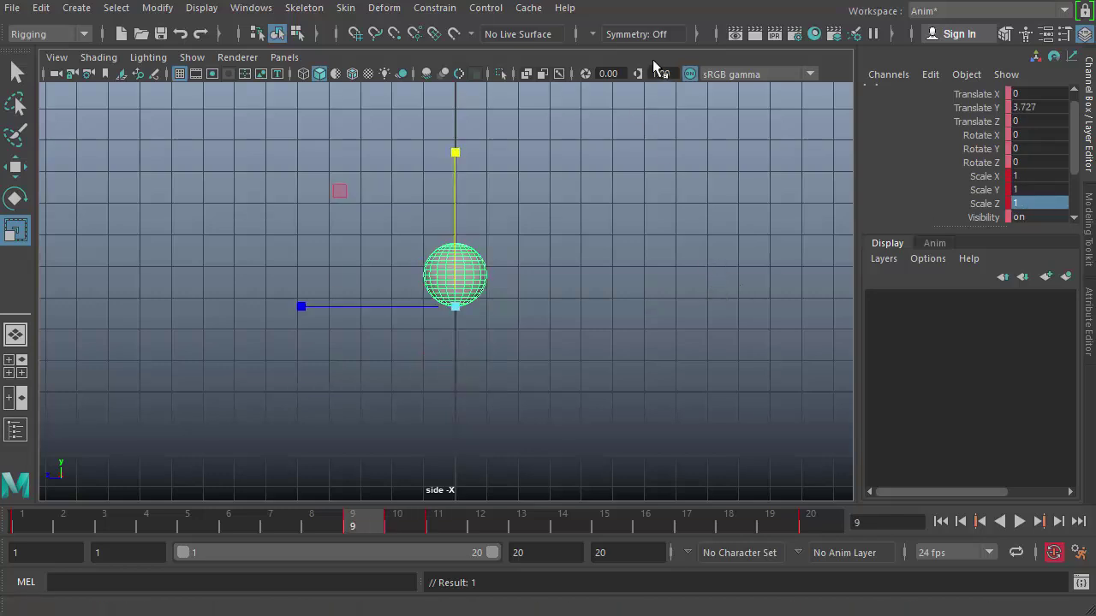
{"action": "key", "text": "alt+period"}
{"action": "key", "text": "alt+comma"}
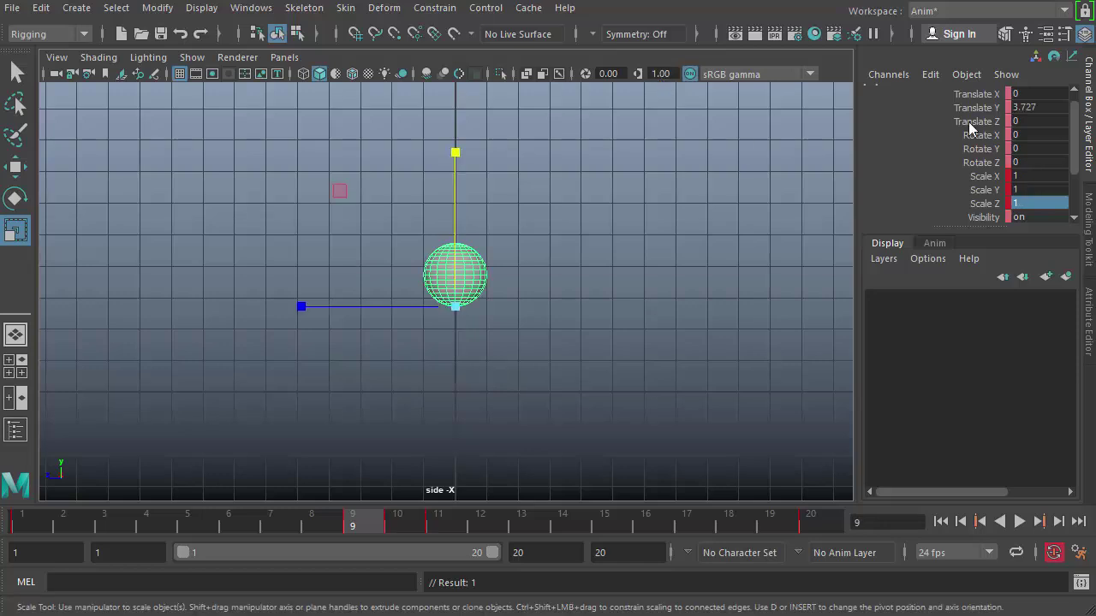
{"action": "left_click", "coordinate": [959, 190]}
{"action": "middle_click_drag", "start_coordinate": [641, 273], "coordinate": [669, 166]}
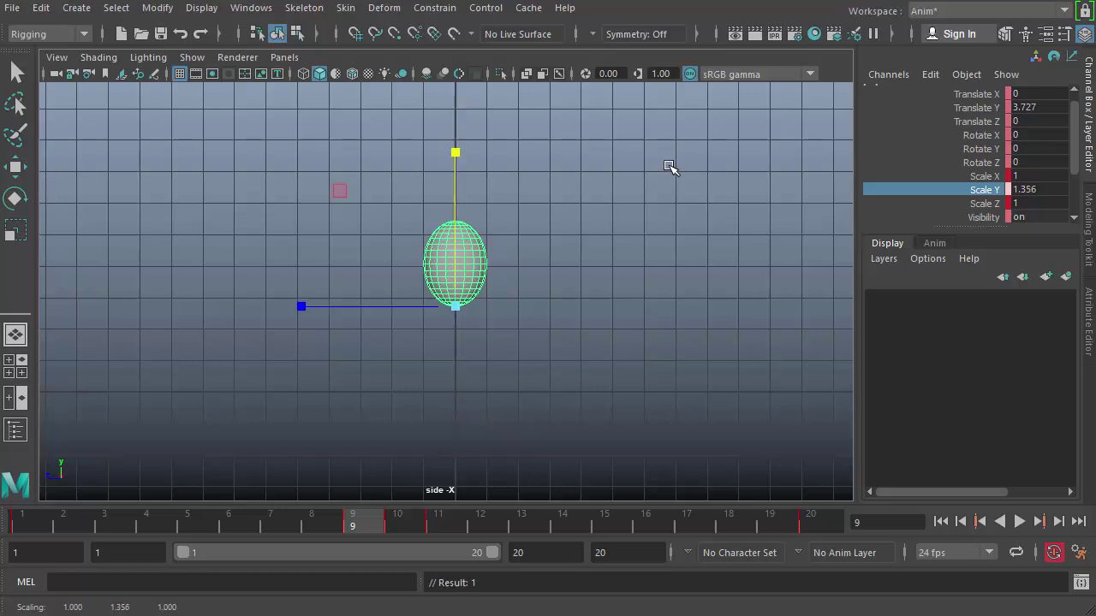
{"action": "left_click", "coordinate": [1028, 189]}
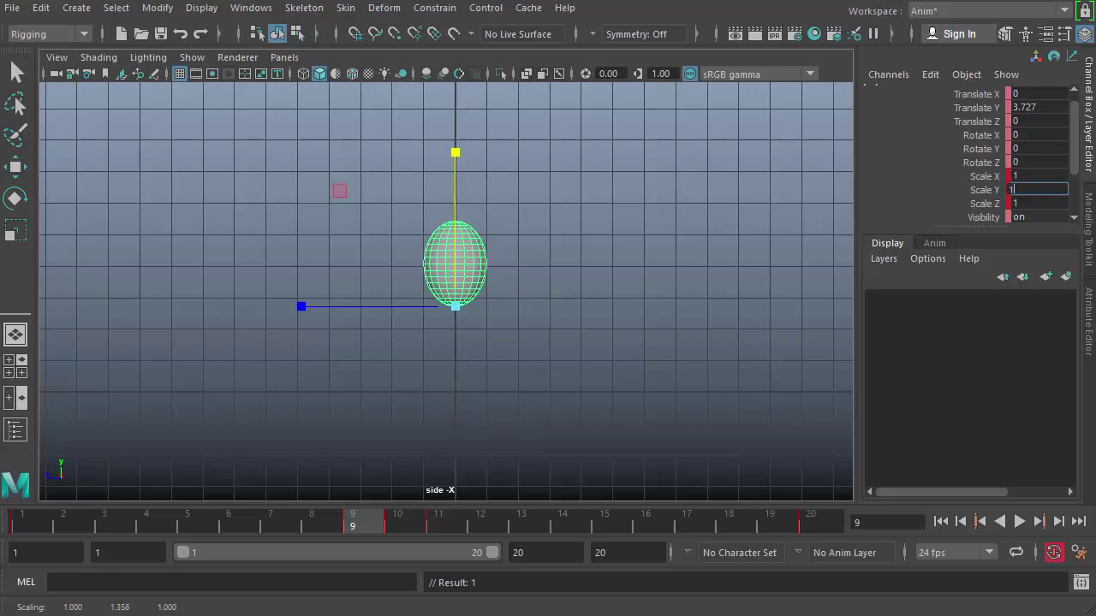
{"action": "key", "text": "Return"}
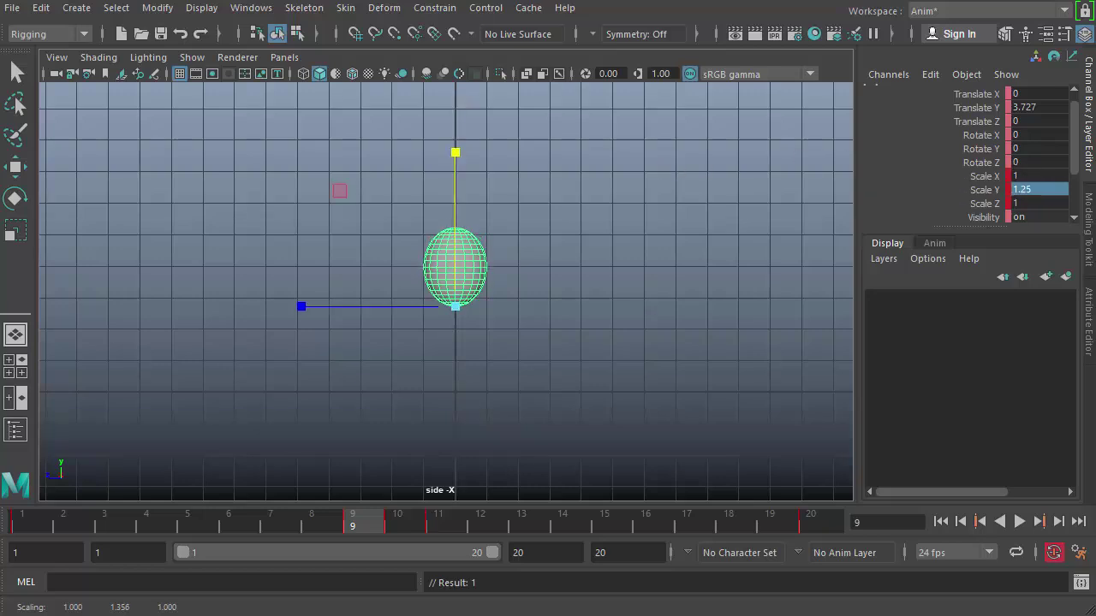
- Narrow the stretched sphere at frame 9 by setting its Scale X and Scale Z to 0.75
{"action": "left_click", "coordinate": [1053, 174]}
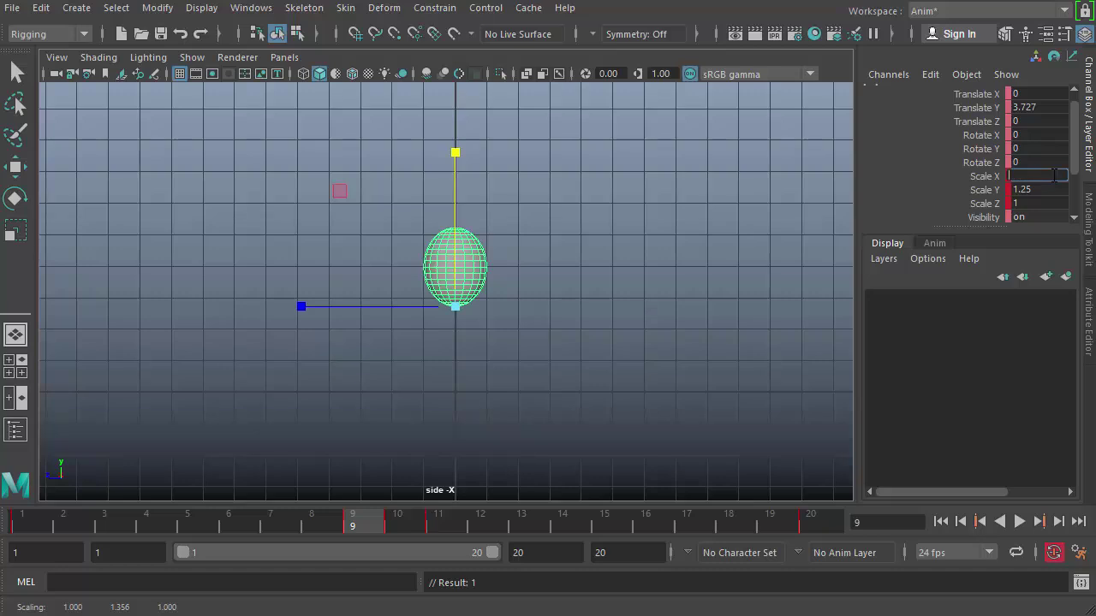
{"action": "type", "text": ".75"}
{"action": "key", "text": "Return"}
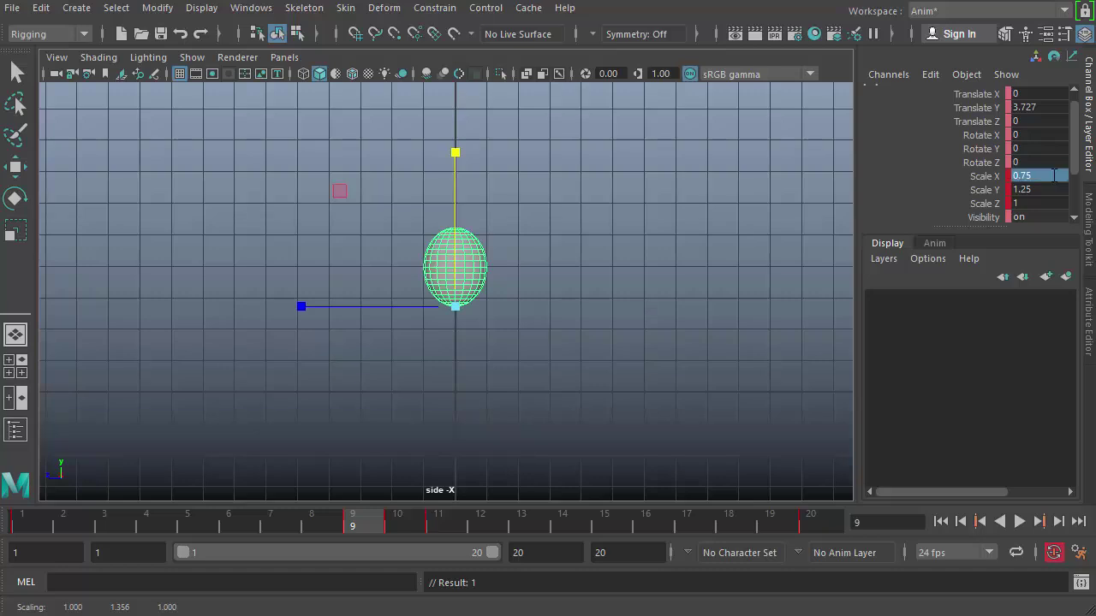
{"action": "left_click", "coordinate": [1031, 203]}
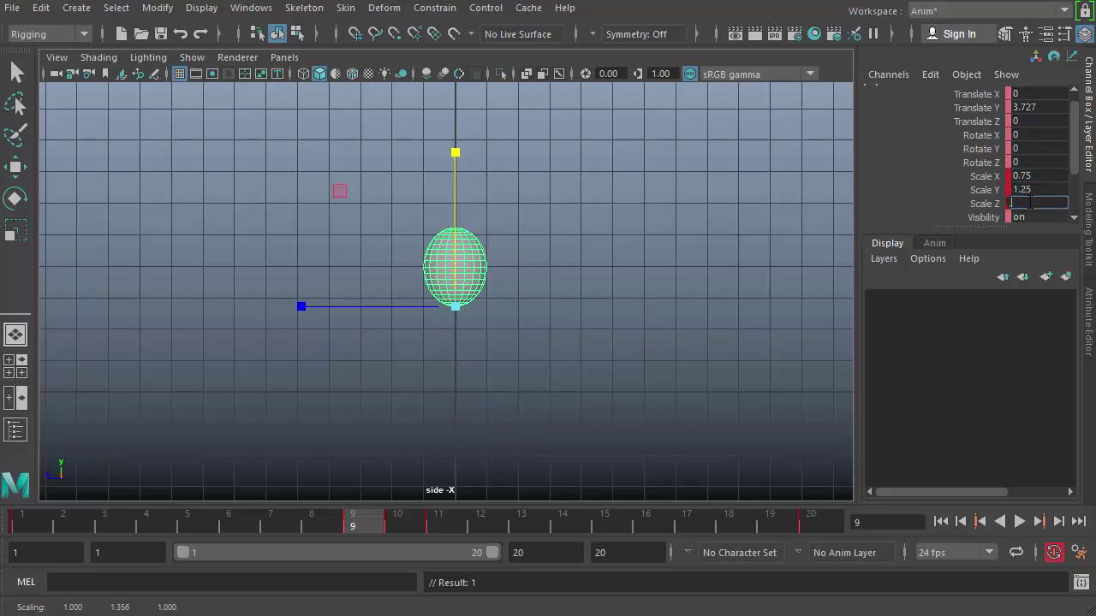
{"action": "type", "text": ".75"}
{"action": "key", "text": "Return"}
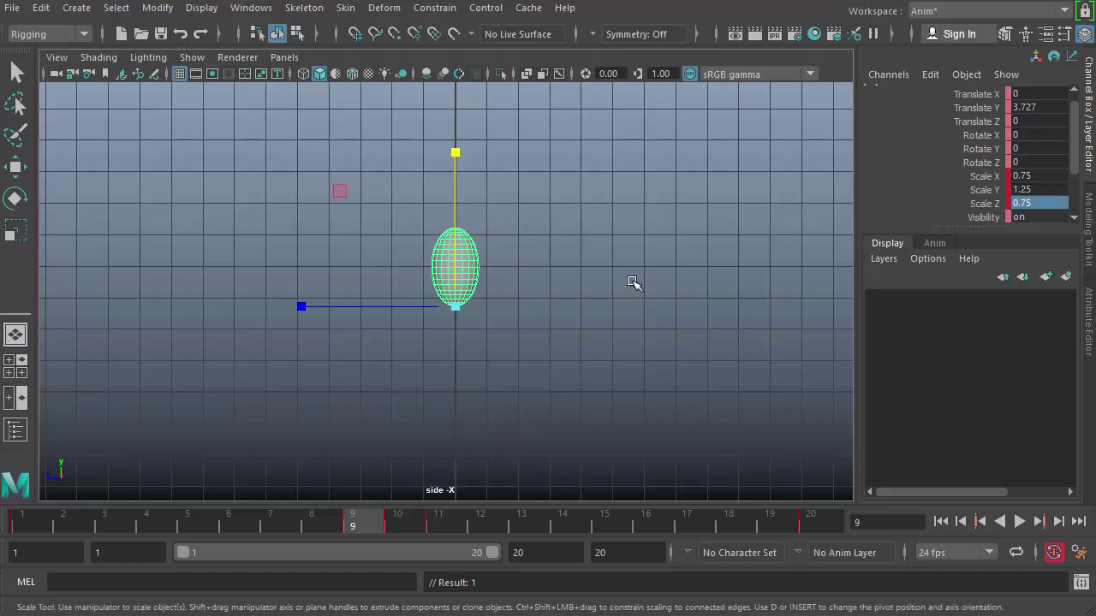
{"action": "left_click", "coordinate": [511, 269]}
{"action": "left_click", "coordinate": [469, 272]}
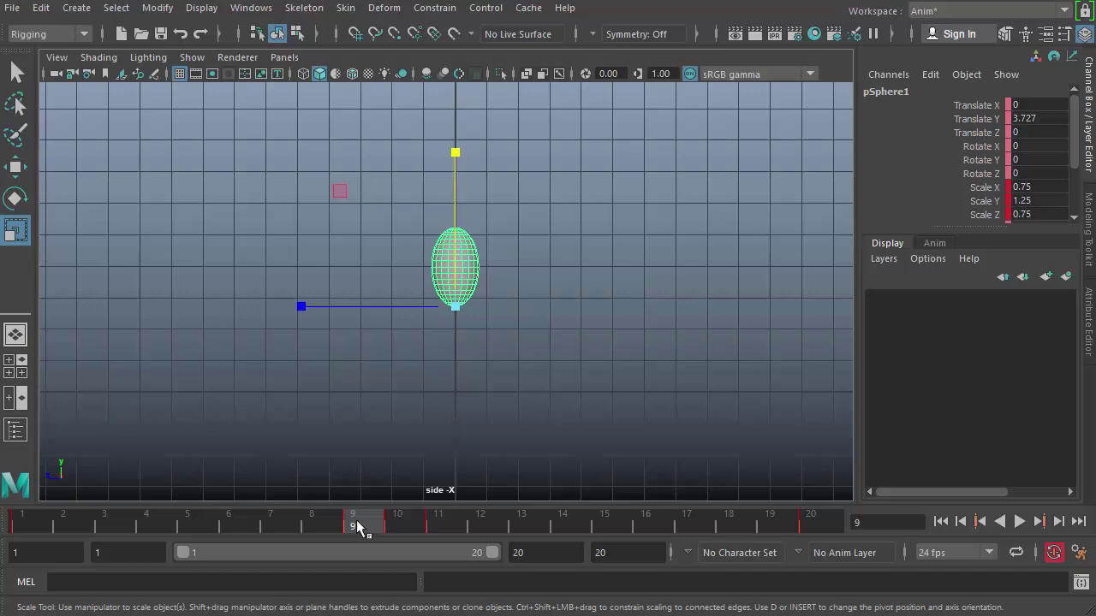
- Copy the sphere's stretched pose from frame 9 to frame 11 and key it there
{"action": "left_click_drag", "start_coordinate": [356, 520], "coordinate": [434, 520]}
{"action": "middle_click_drag", "start_coordinate": [434, 520], "coordinate": [435, 520]}
{"action": "key", "text": "s"}
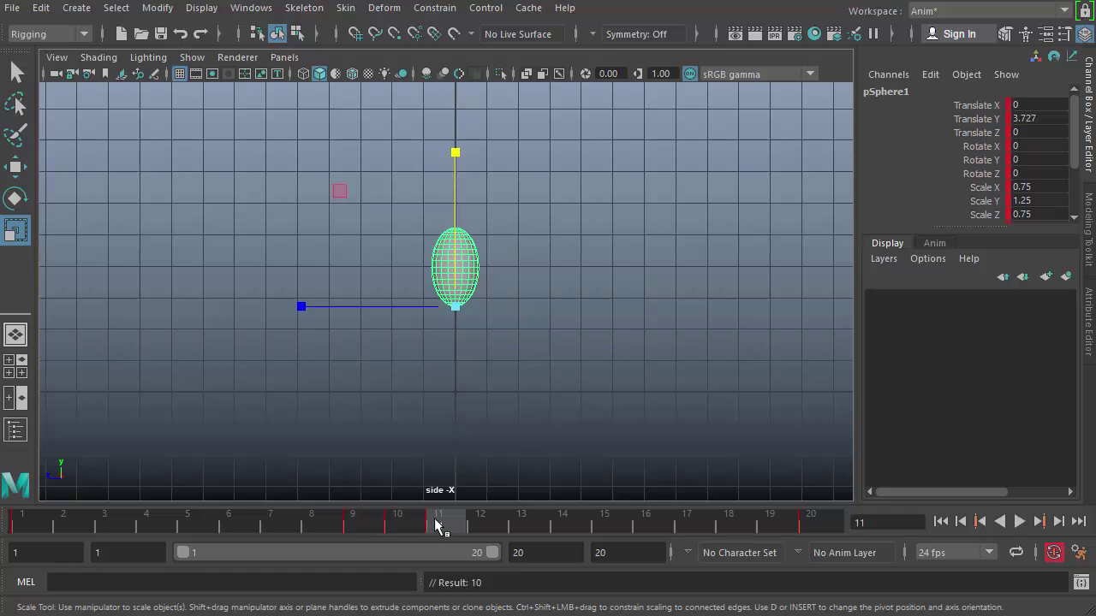
- Step back and forth through the sphere's keyframes to check the stretch and squash poses around the impact
{"action": "key", "text": "comma"}
{"action": "key", "text": "comma"}
{"action": "key", "text": "period"}
{"action": "key", "text": "period"}
{"action": "key", "text": "alt+shift+v"}
{"action": "key", "text": "period"}
{"action": "key", "text": "period"}
{"action": "key", "text": "period"}
{"action": "key", "text": "period"}
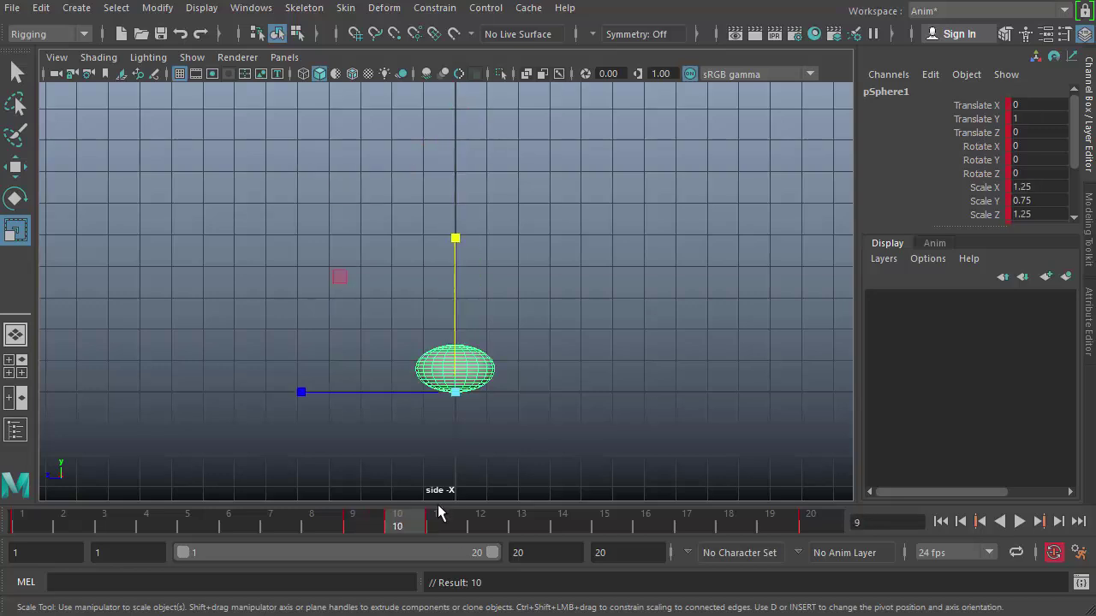
- Rewind to frame 1, deselect the sphere, and play the animation to review the squash and stretch
{"action": "left_click", "coordinate": [940, 521]}
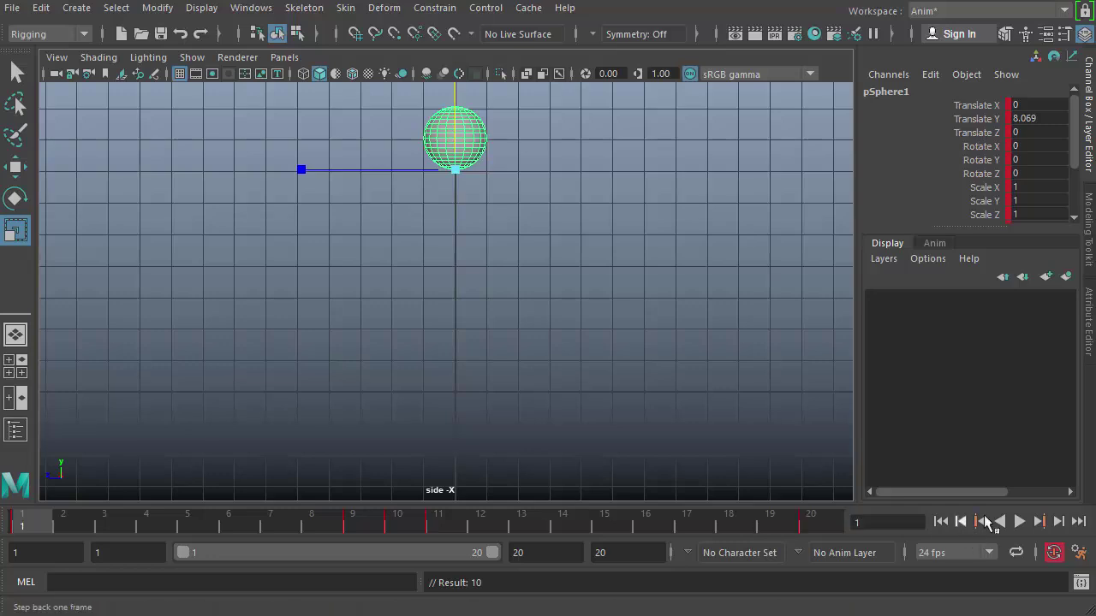
{"action": "left_click", "coordinate": [599, 306]}
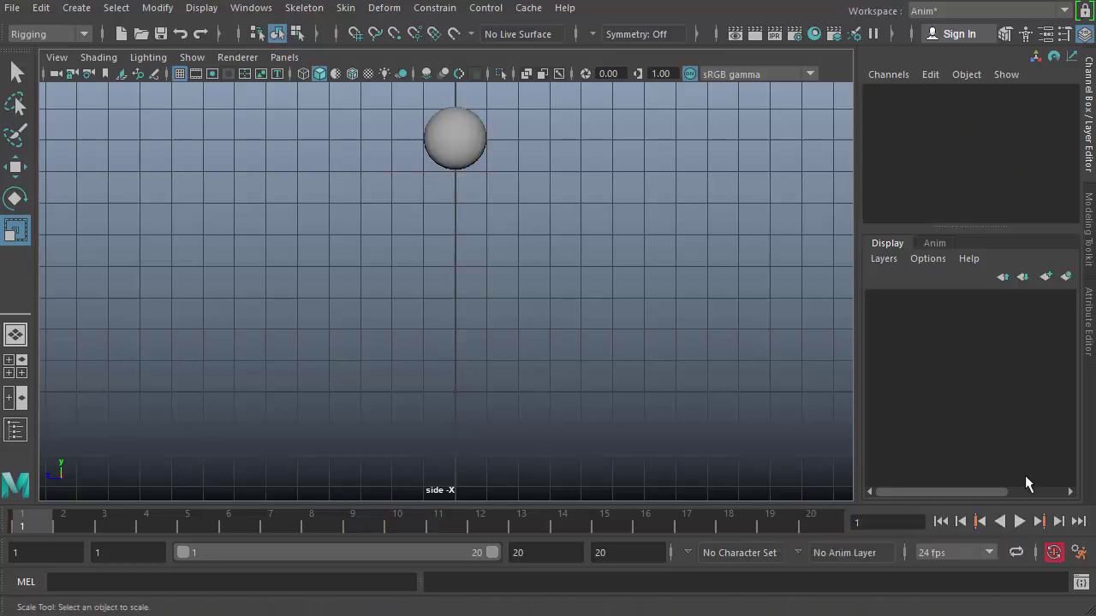
{"action": "left_click", "coordinate": [1019, 521]}
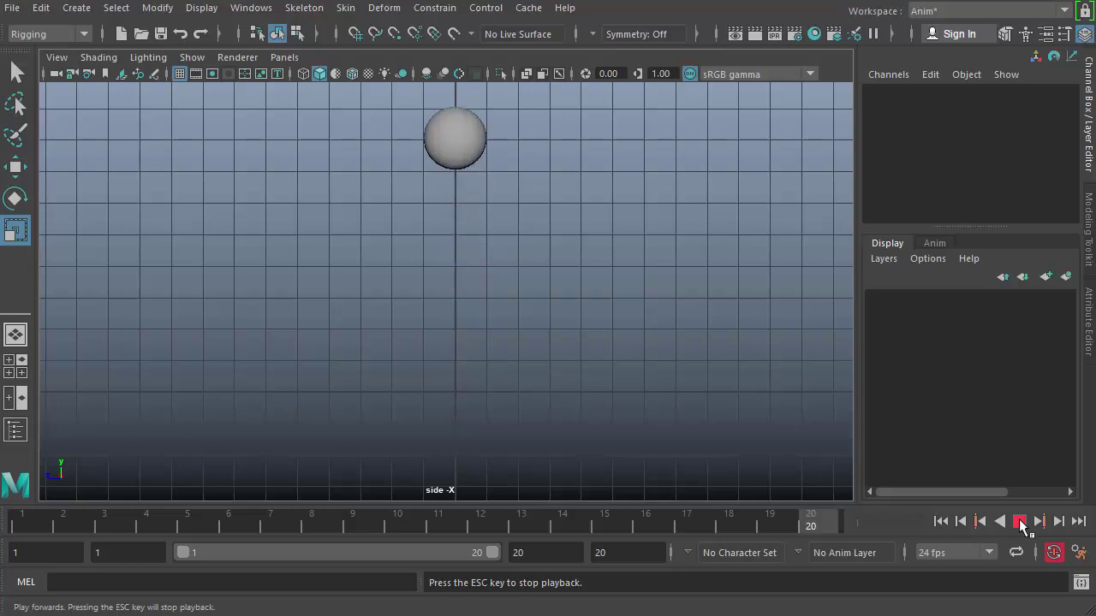
{"action": "left_click", "coordinate": [1020, 521]}
{"action": "left_click", "coordinate": [1020, 522]}
{"action": "key", "text": "w"}
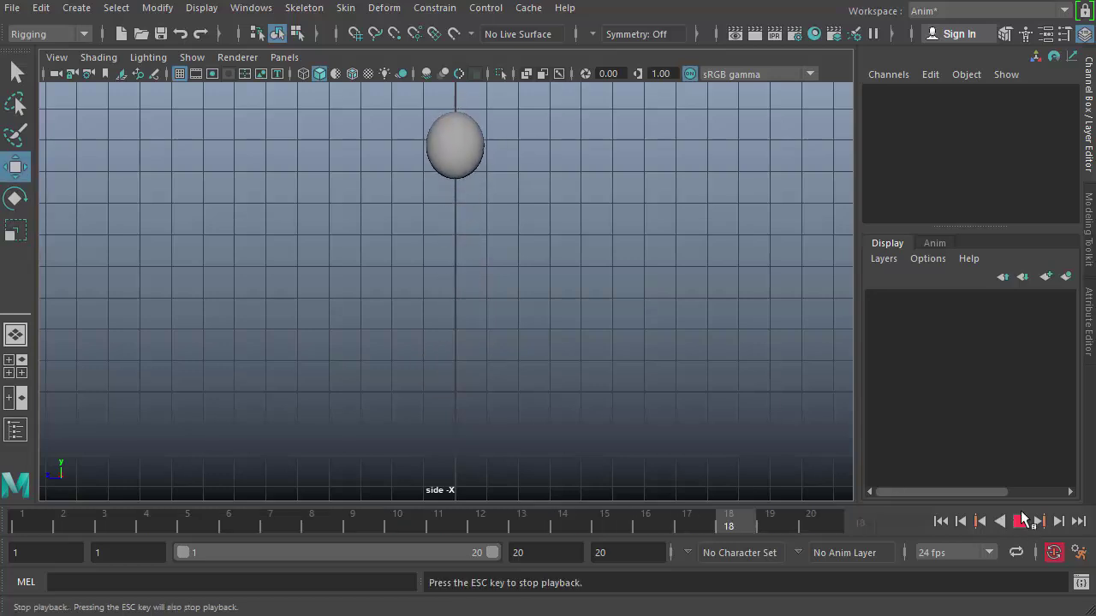
{"action": "left_click", "coordinate": [1021, 521]}
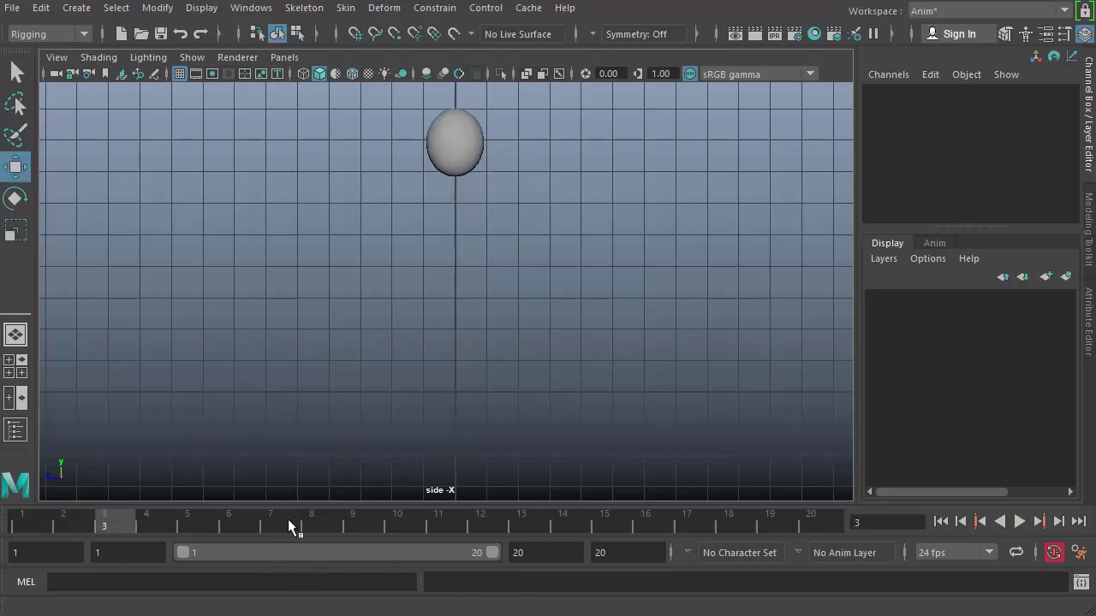
- Move the stretched sphere at frame 9 down close to the ground, to a Translate Y of about 1.065
{"action": "mouse_move", "coordinate": [288, 525]}
{"action": "left_mouse_down"}
{"action": "mouse_move", "coordinate": [412, 524]}
{"action": "mouse_move", "coordinate": [271, 519]}
{"action": "left_mouse_up"}
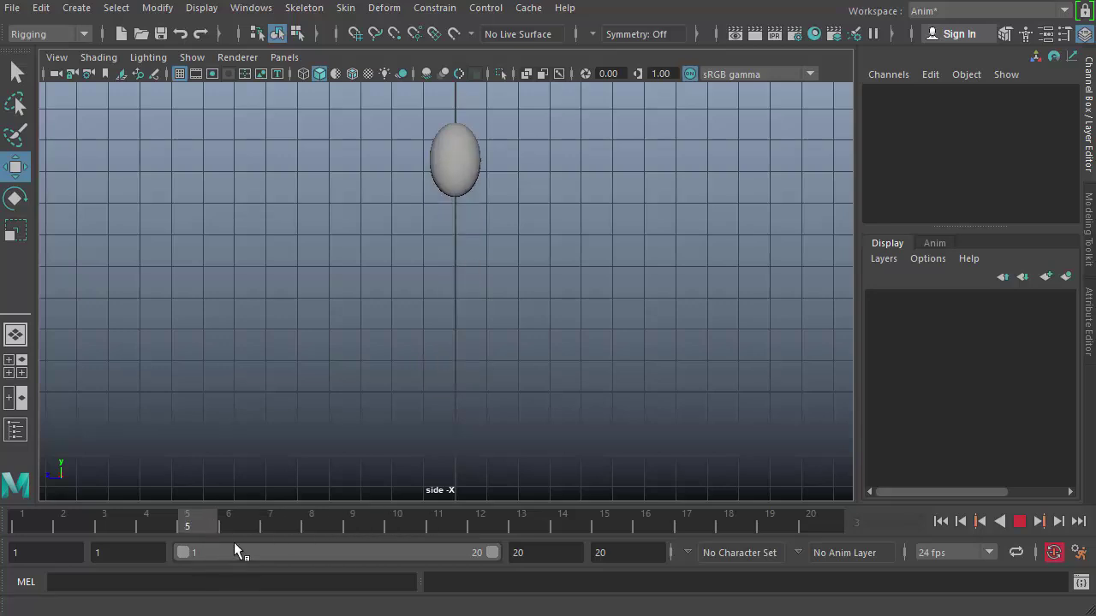
{"action": "left_click", "coordinate": [347, 526]}
{"action": "left_click", "coordinate": [460, 237]}
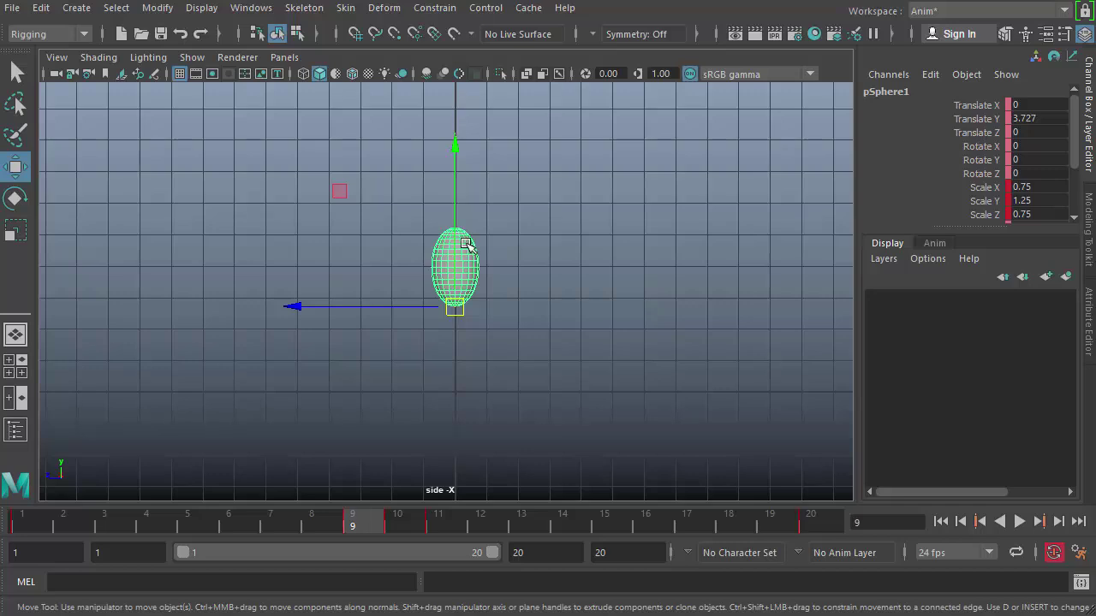
{"action": "left_click_drag", "start_coordinate": [456, 143], "coordinate": [471, 220]}
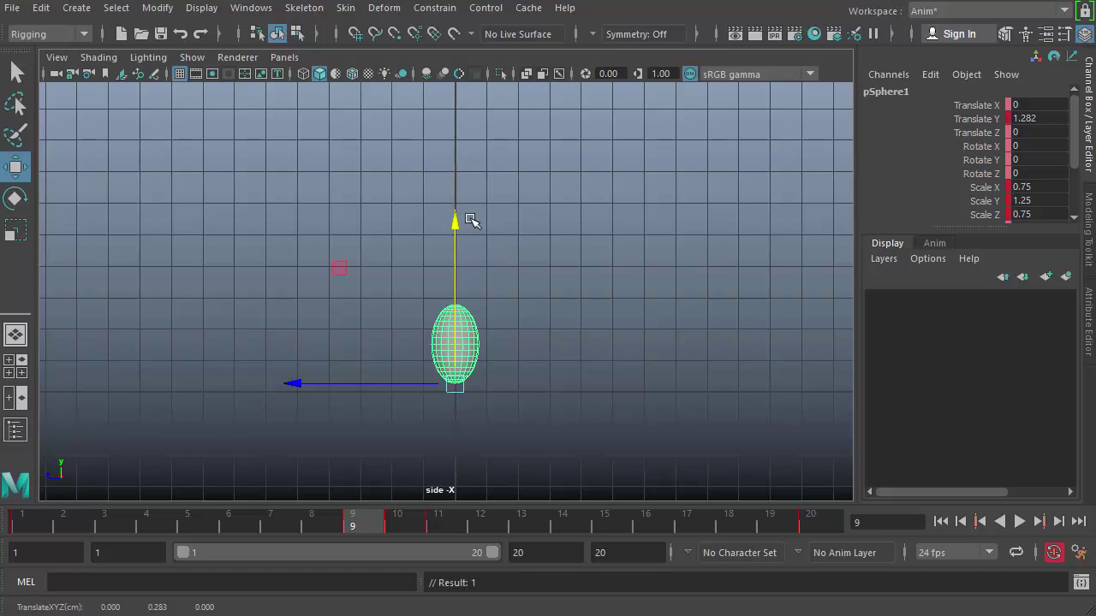
{"action": "left_click", "coordinate": [467, 220]}
{"action": "key", "text": "ctrl+z"}
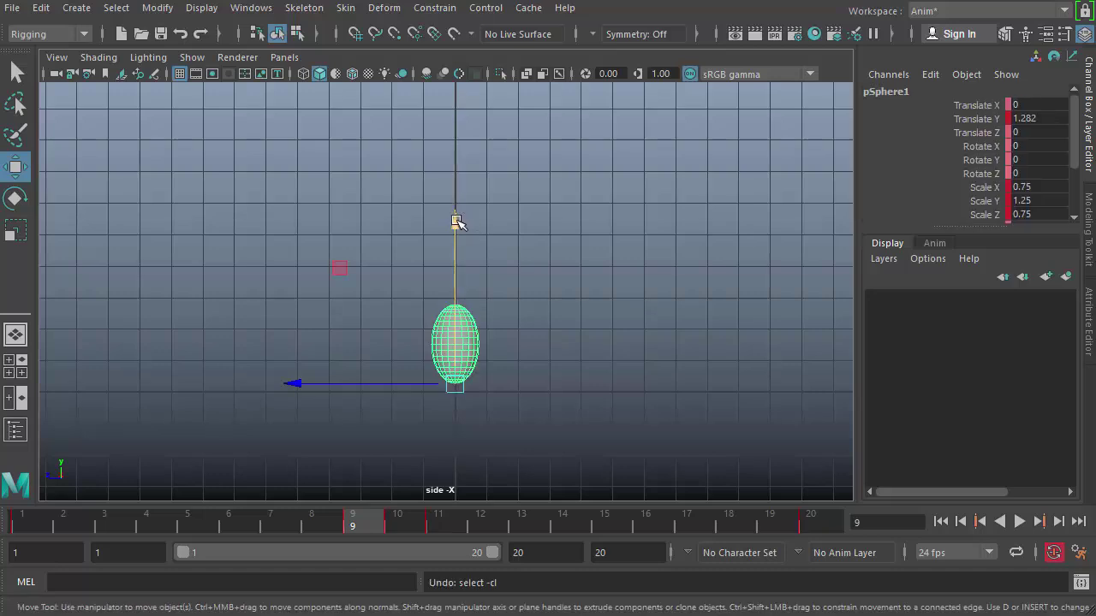
{"action": "left_click_drag", "start_coordinate": [454, 223], "coordinate": [459, 227]}
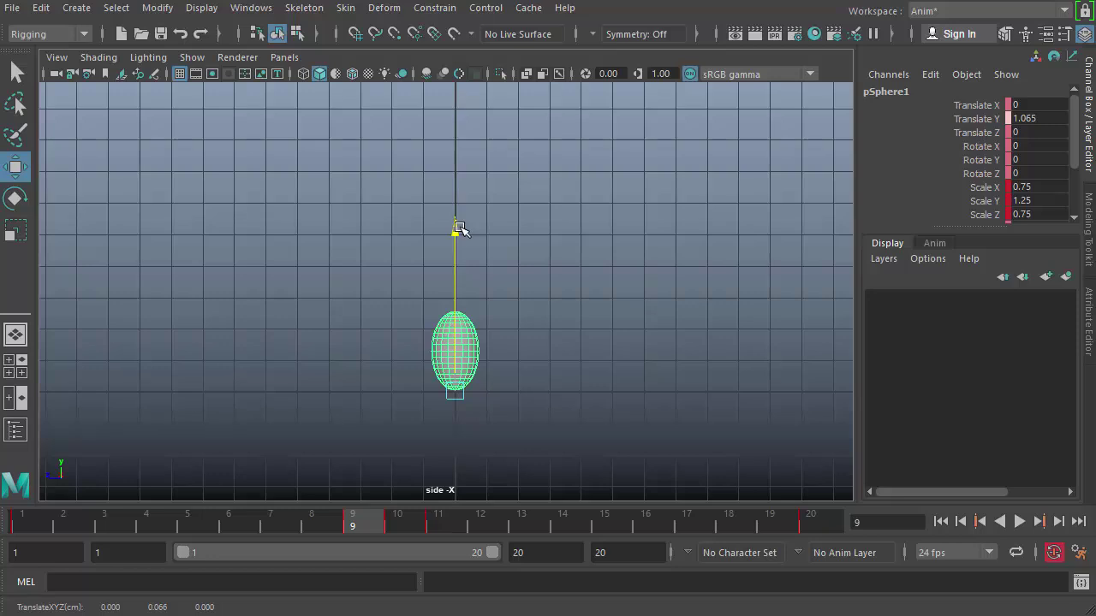
- Step through the frames around the impact to compare the sphere's height at frames 9, 10 and 11
{"action": "key", "text": "alt+comma"}
{"action": "key", "text": "alt+period"}
{"action": "key", "text": "alt+period"}
{"action": "key", "text": "alt+period"}
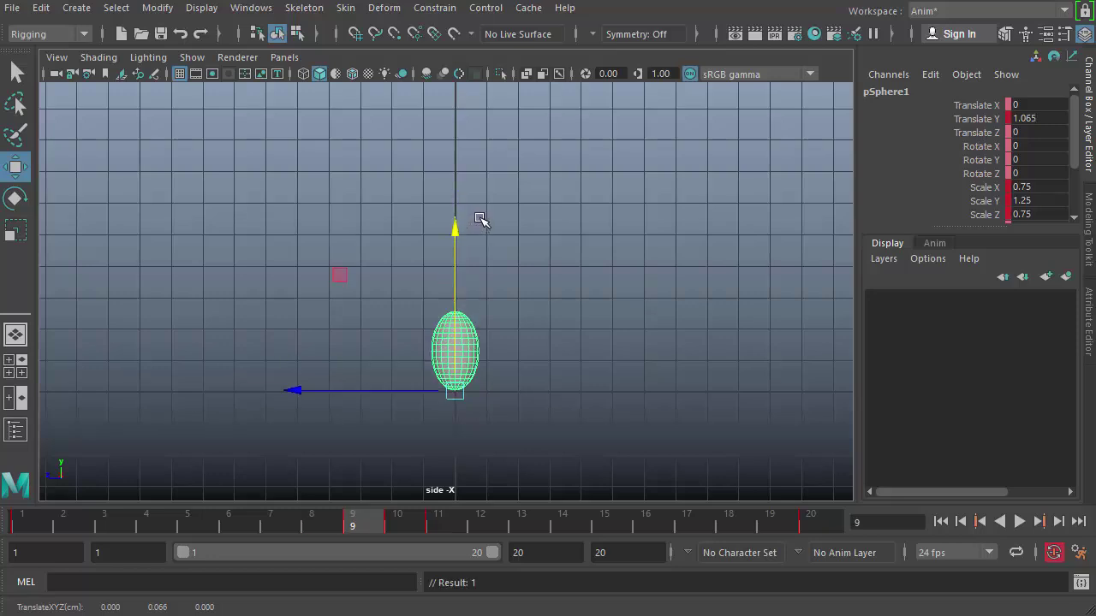
{"action": "key", "text": "alt+comma"}
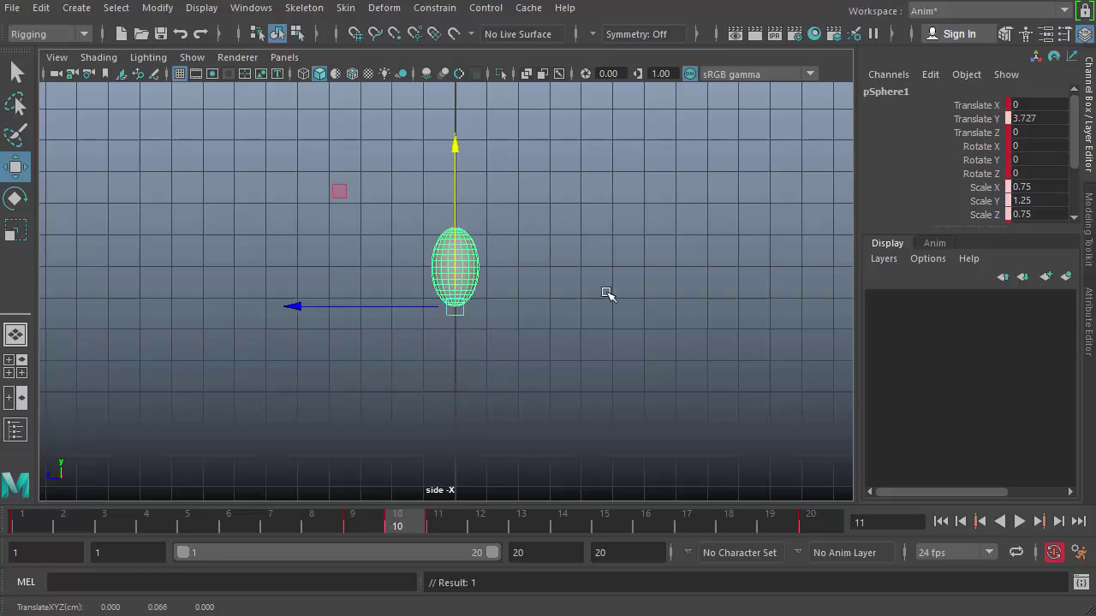
- Play the animation to review the ball's movement around the impact
{"action": "key", "text": "alt+comma"}
{"action": "left_click", "coordinate": [1018, 522]}
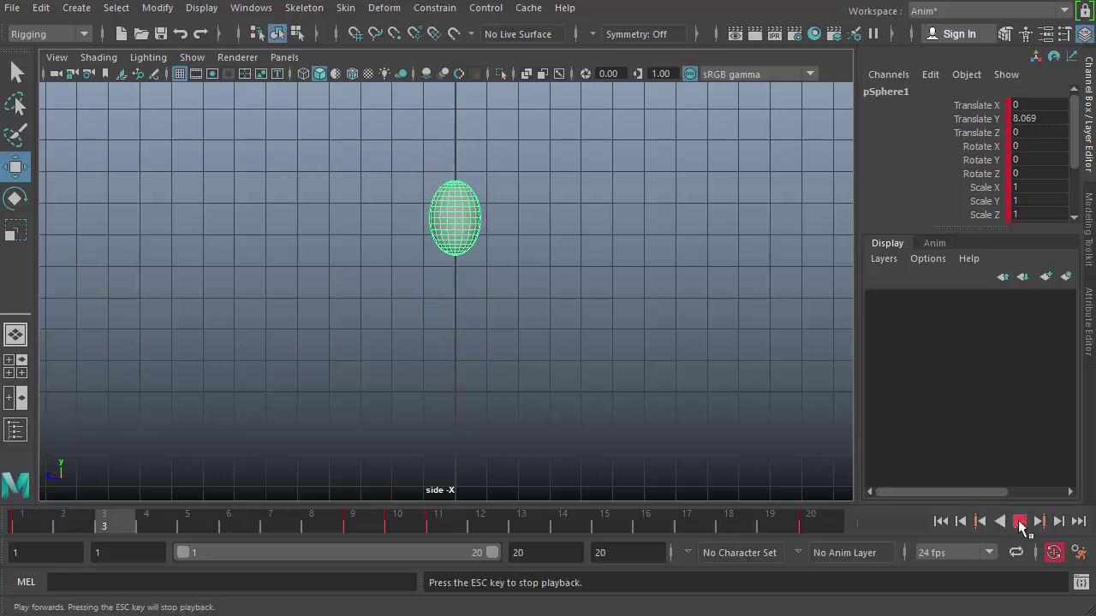
{"action": "left_click", "coordinate": [1018, 521]}
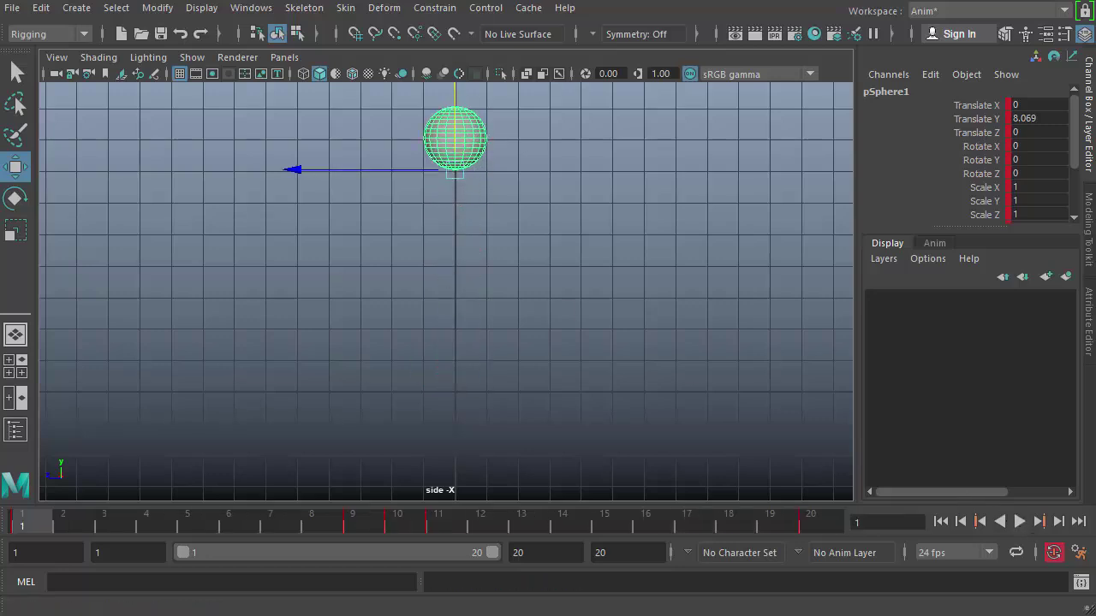
- Open the Graph Editor and show only the sphere's Translate Y curve
{"action": "left_click", "coordinate": [197, 8]}
{"action": "mouse_move", "coordinate": [251, 7]}
{"action": "mouse_move", "coordinate": [272, 103]}
{"action": "left_click", "coordinate": [439, 124]}
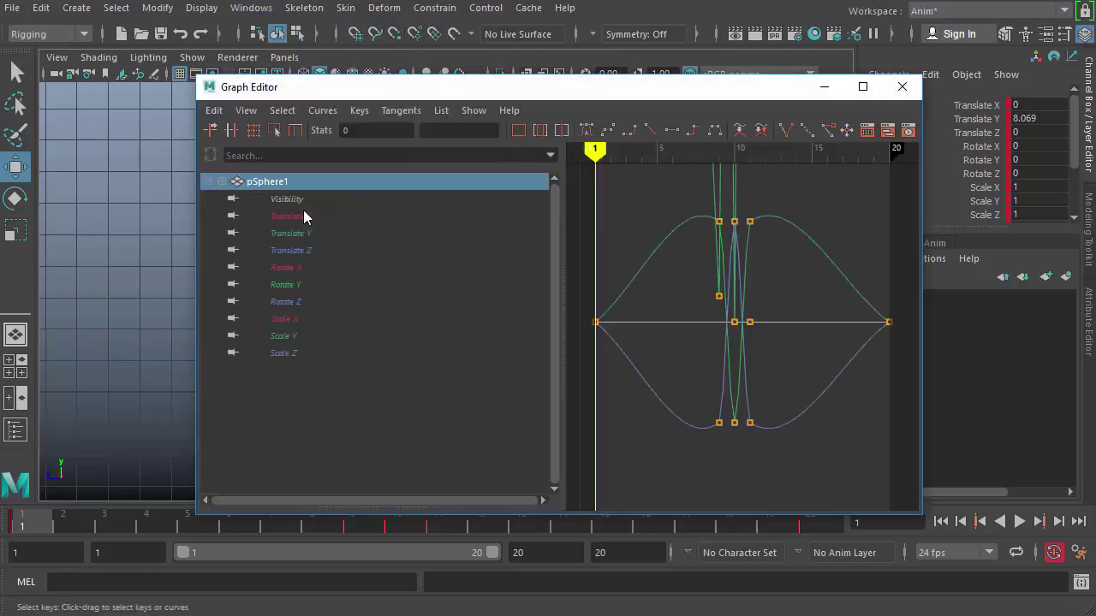
{"action": "left_click", "coordinate": [310, 236]}
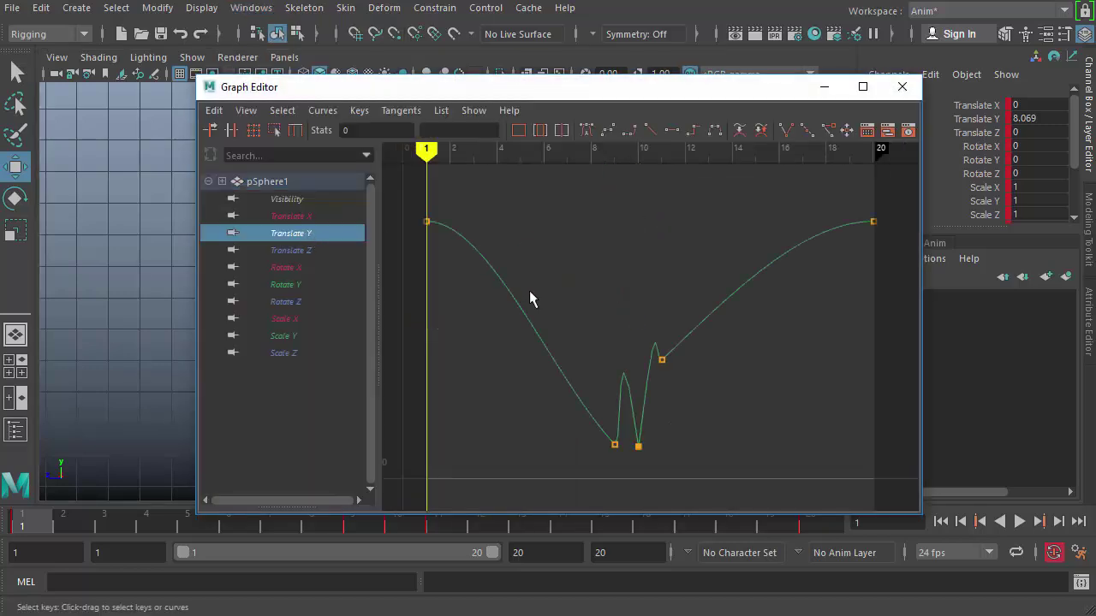
- Flatten the tangents of the Translate Y keys at frames 9 and 10
{"action": "left_click_drag", "start_coordinate": [477, 202], "coordinate": [401, 285]}
{"action": "left_click_drag", "start_coordinate": [752, 488], "coordinate": [745, 479]}
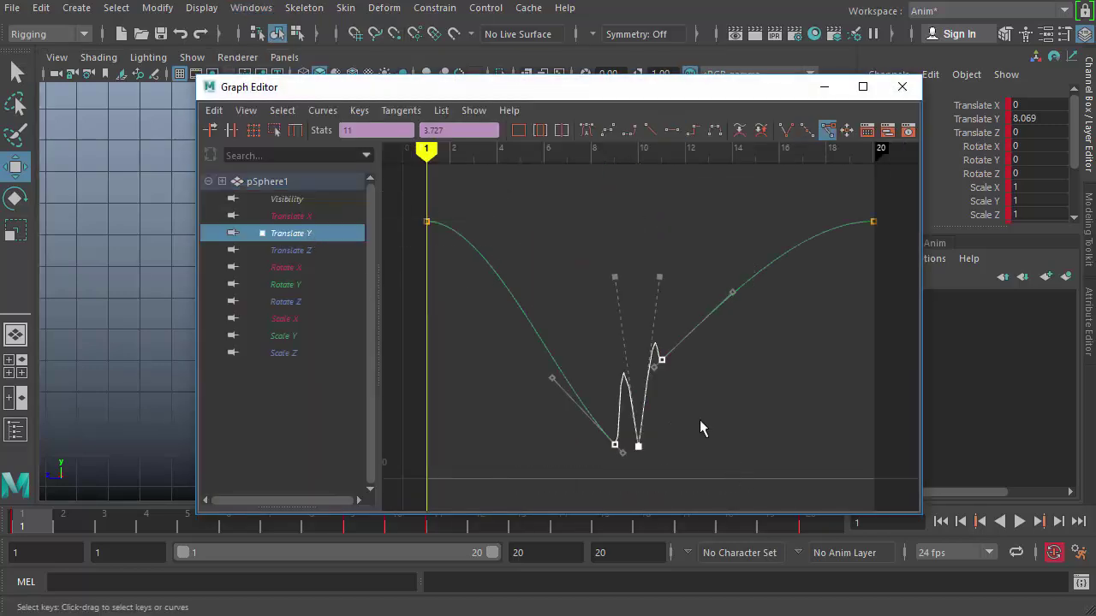
{"action": "left_click_drag", "start_coordinate": [723, 404], "coordinate": [580, 460]}
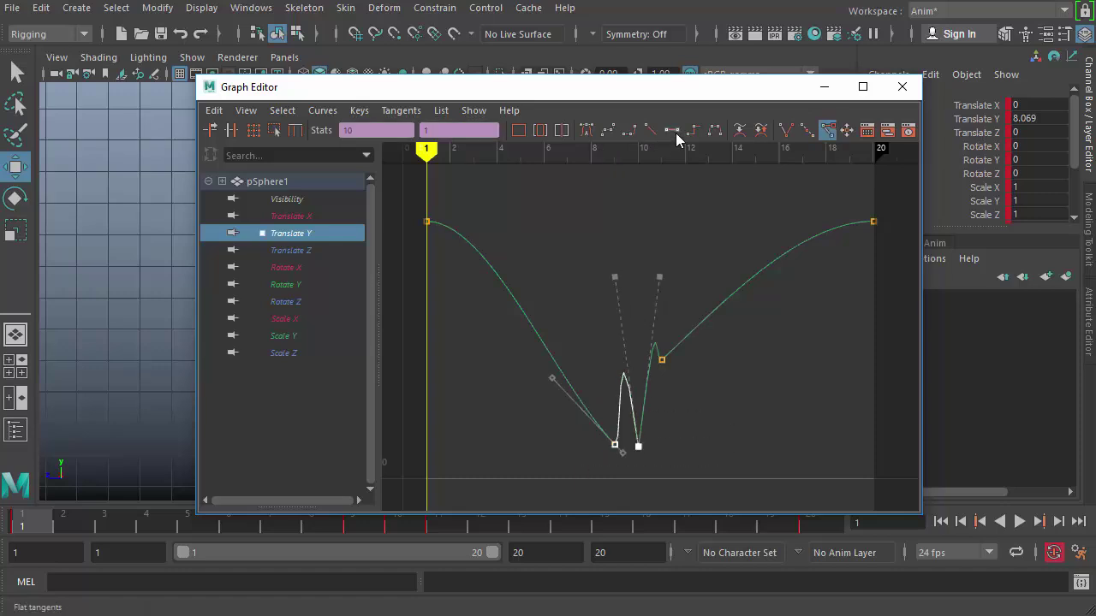
{"action": "left_click", "coordinate": [671, 130]}
{"action": "left_click", "coordinate": [617, 273]}
{"action": "left_click_drag", "start_coordinate": [697, 461], "coordinate": [695, 456]}
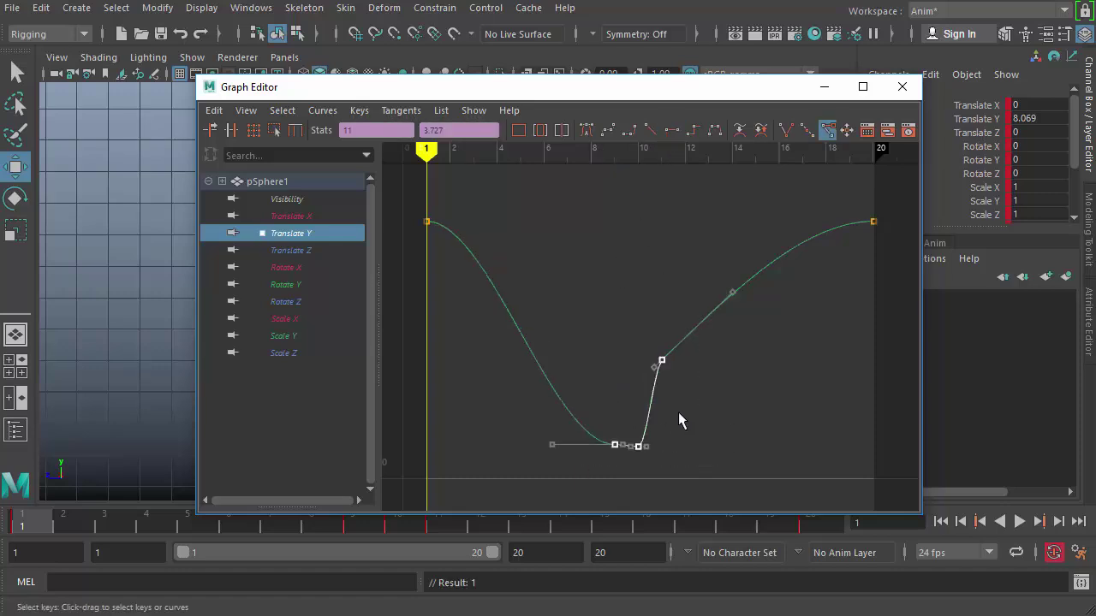
- Steepen the incoming Translate Y tangent at frame 9, break the key's tangents, and keep its outgoing side nearly flat
{"action": "left_click", "coordinate": [638, 402]}
{"action": "left_click", "coordinate": [608, 445]}
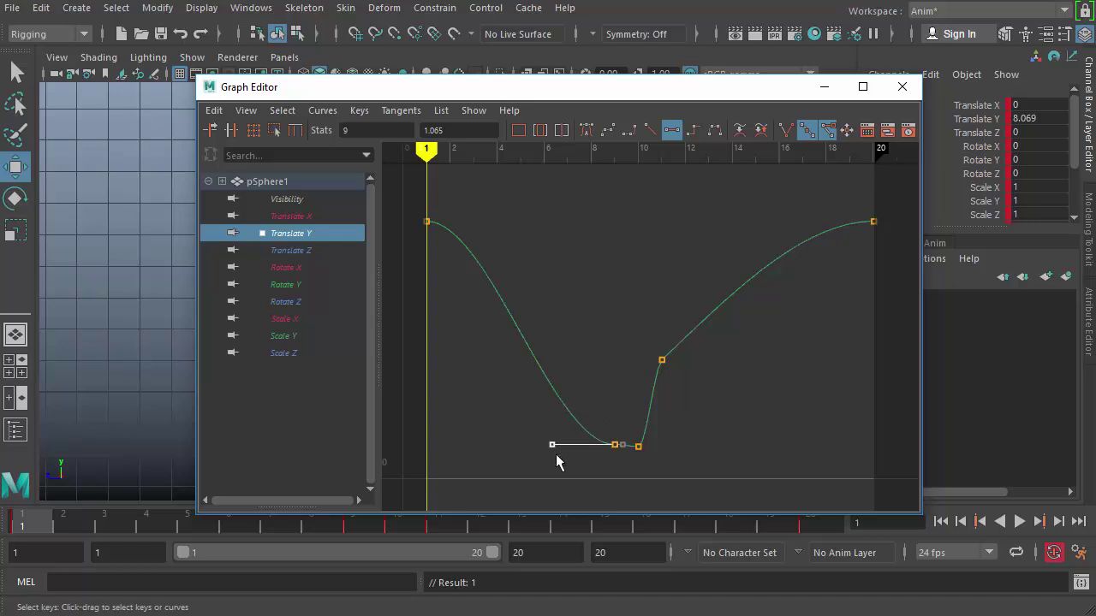
{"action": "left_click_drag", "start_coordinate": [552, 444], "coordinate": [591, 302]}
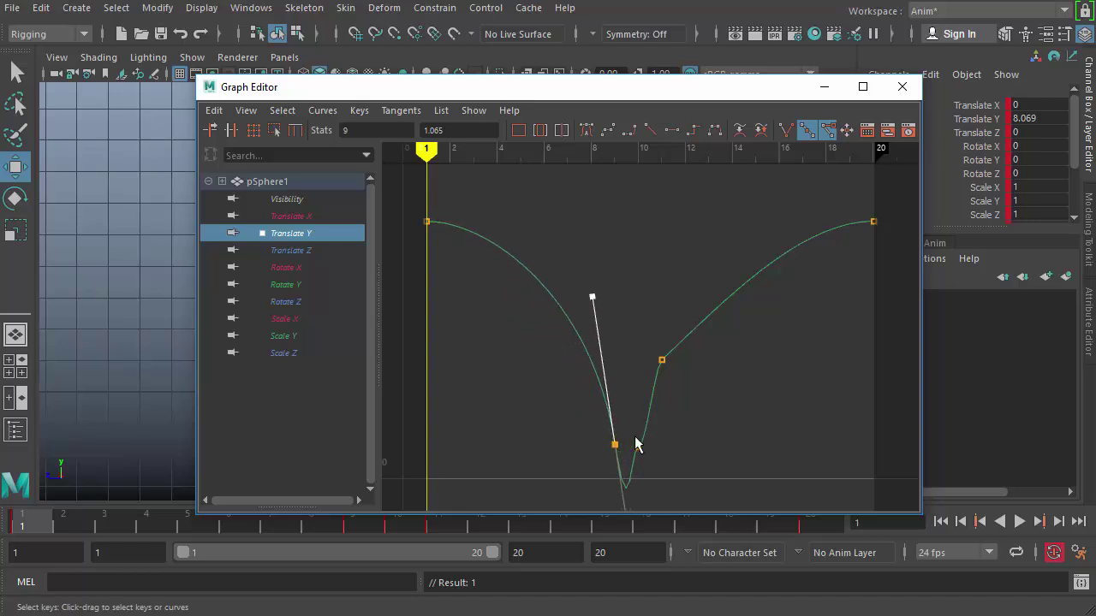
{"action": "left_click", "coordinate": [784, 129]}
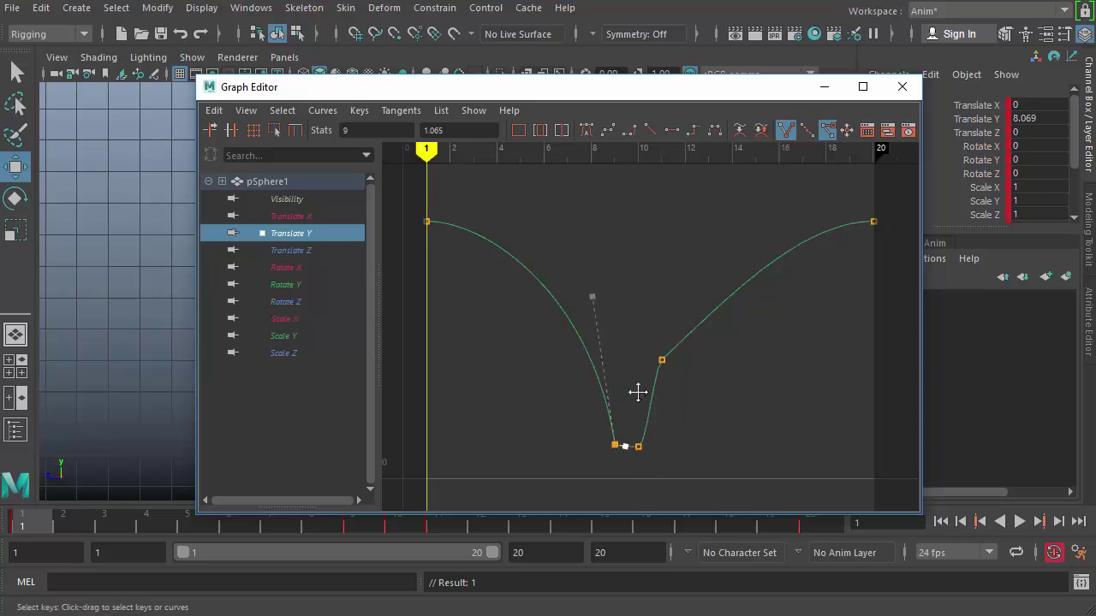
- Steepen the outgoing Translate Y tangent at frame 11 for a faster rebound, and close the Graph Editor
{"action": "middle_click", "coordinate": [660, 358]}
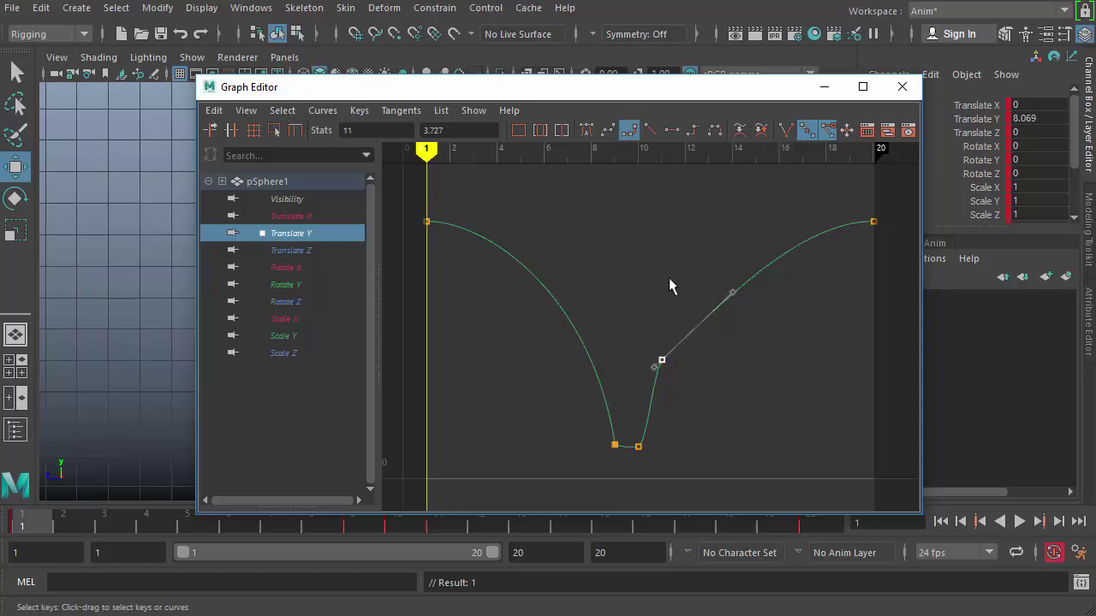
{"action": "middle_click_drag", "start_coordinate": [770, 347], "coordinate": [725, 269]}
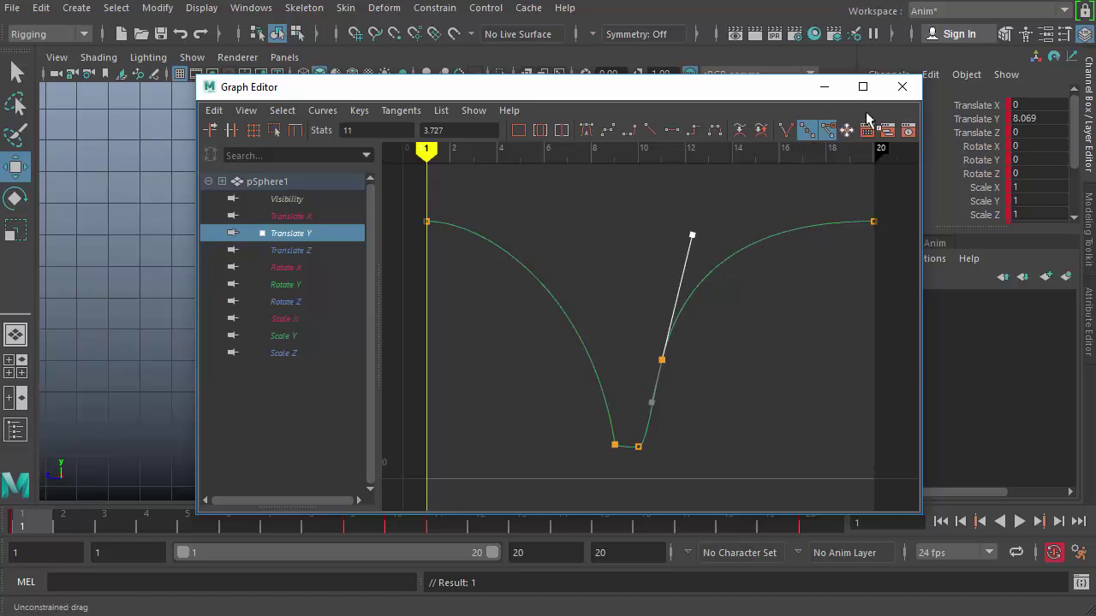
{"action": "left_click", "coordinate": [903, 86]}
- Play the animation with the sphere deselected to review the bounce, and scrub to frame 16 with the sphere selected
{"action": "left_click", "coordinate": [569, 182]}
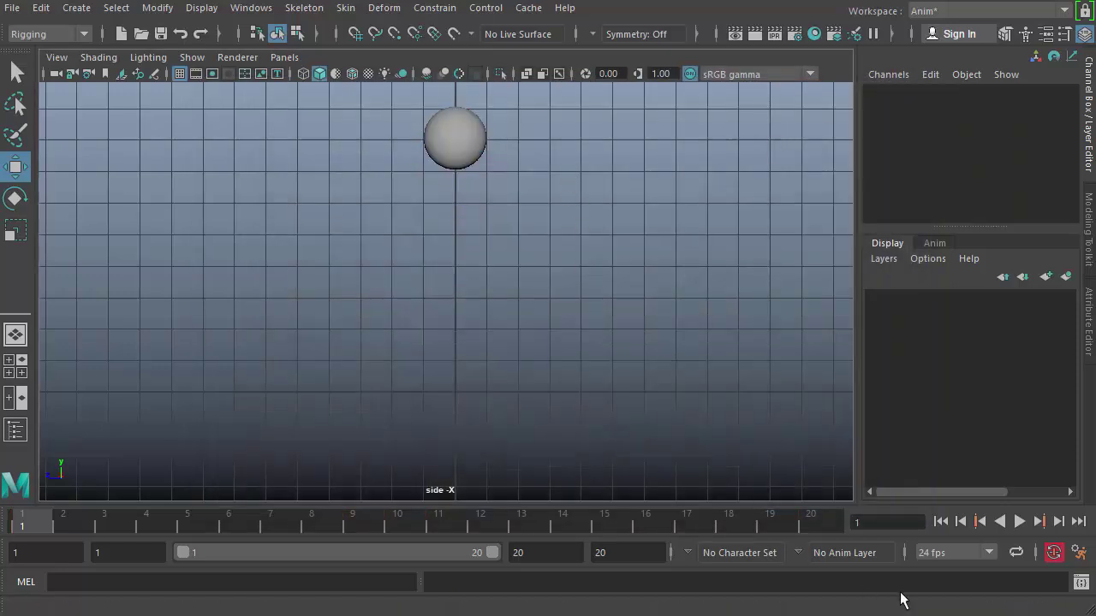
{"action": "left_click", "coordinate": [1019, 521]}
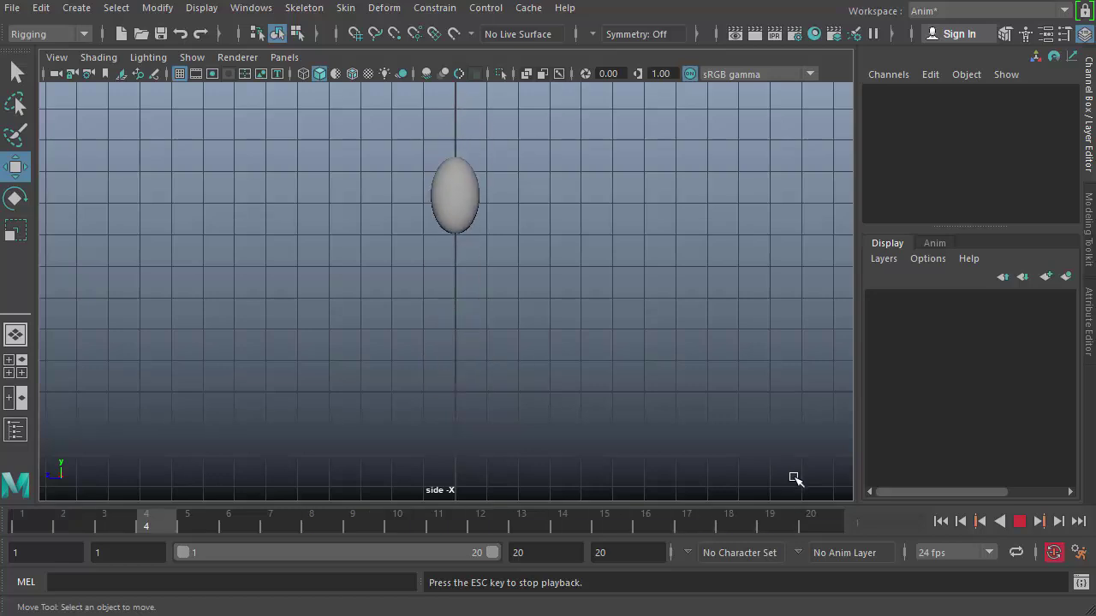
{"action": "left_click", "coordinate": [1019, 521]}
{"action": "left_click_drag", "start_coordinate": [479, 520], "coordinate": [659, 509]}
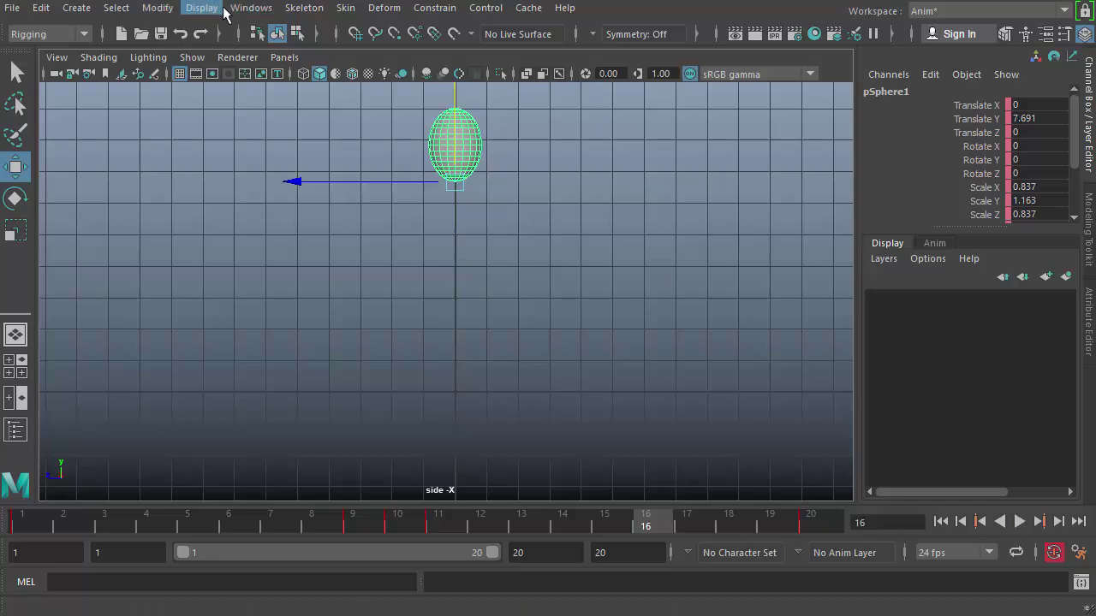
{"action": "left_click", "coordinate": [247, 11]}
{"action": "mouse_move", "coordinate": [287, 104]}
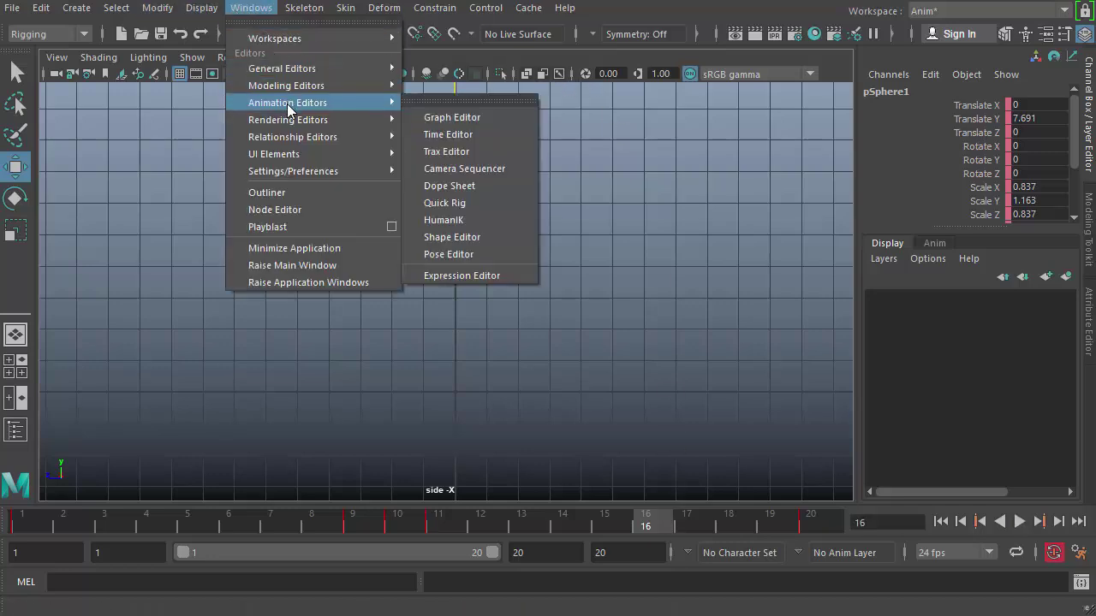
{"action": "left_click", "coordinate": [431, 114]}
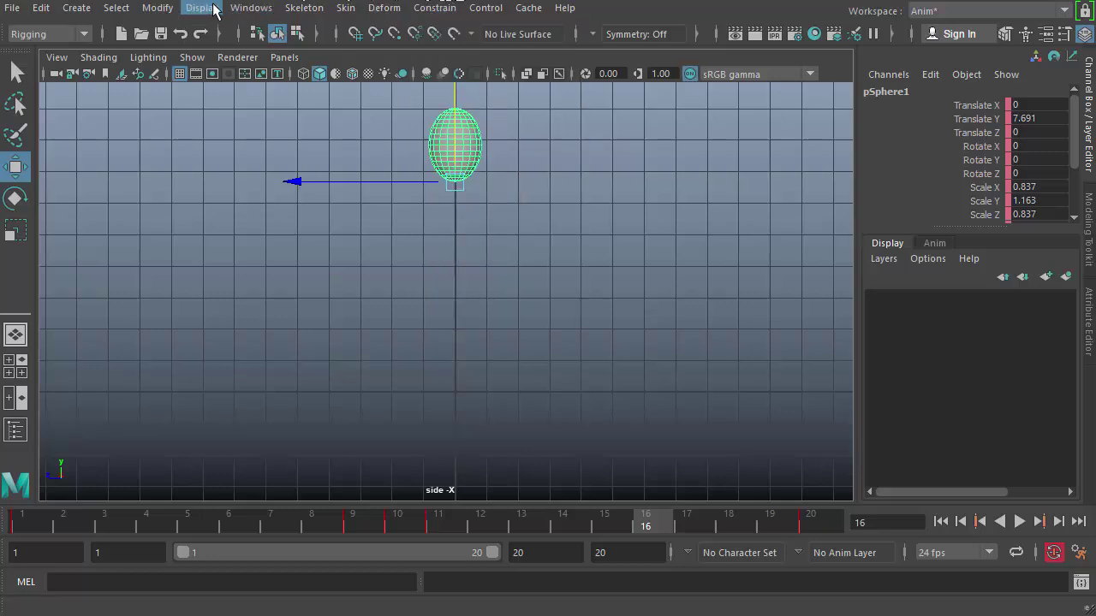
- Key a slight squash on the sphere at frame 16 with Scale Y 0.9 and Scale X and Scale Z 1.1
{"action": "left_click", "coordinate": [997, 202]}
{"action": "middle_click_drag", "start_coordinate": [534, 360], "coordinate": [698, 453]}
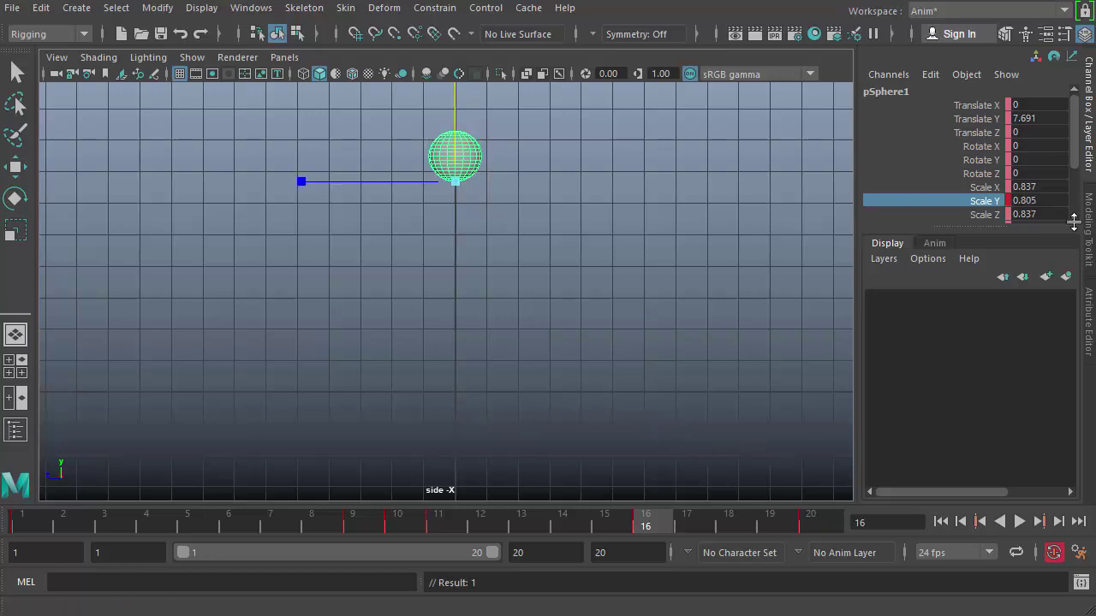
{"action": "double_click", "coordinate": [1054, 201]}
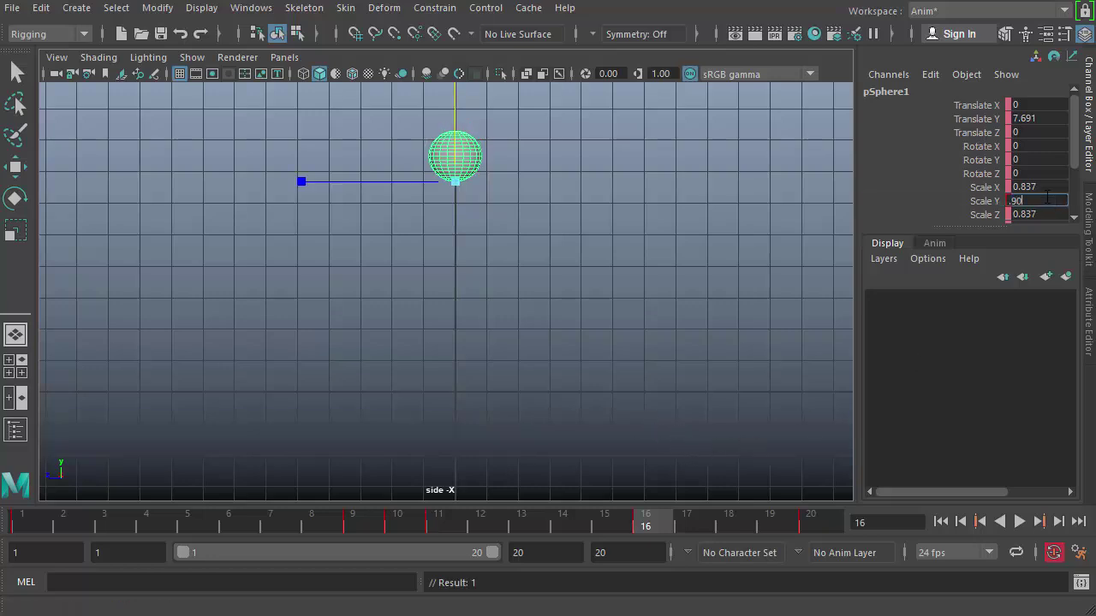
{"action": "key", "text": "Return"}
{"action": "double_click", "coordinate": [1041, 187]}
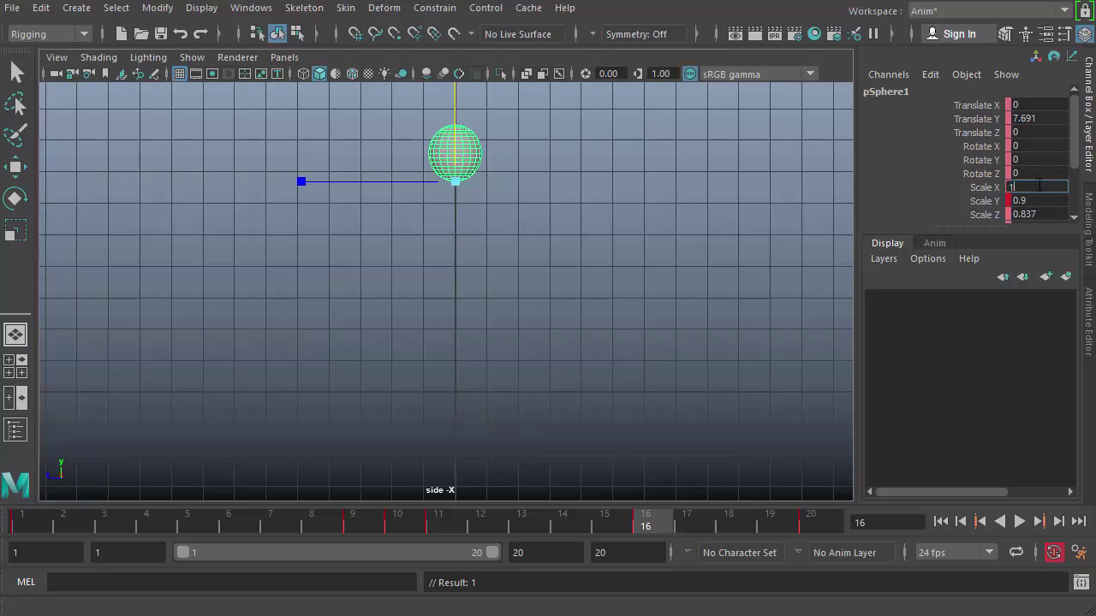
{"action": "key", "text": "Tab"}
{"action": "key", "text": "Tab"}
{"action": "type", "text": "1"}
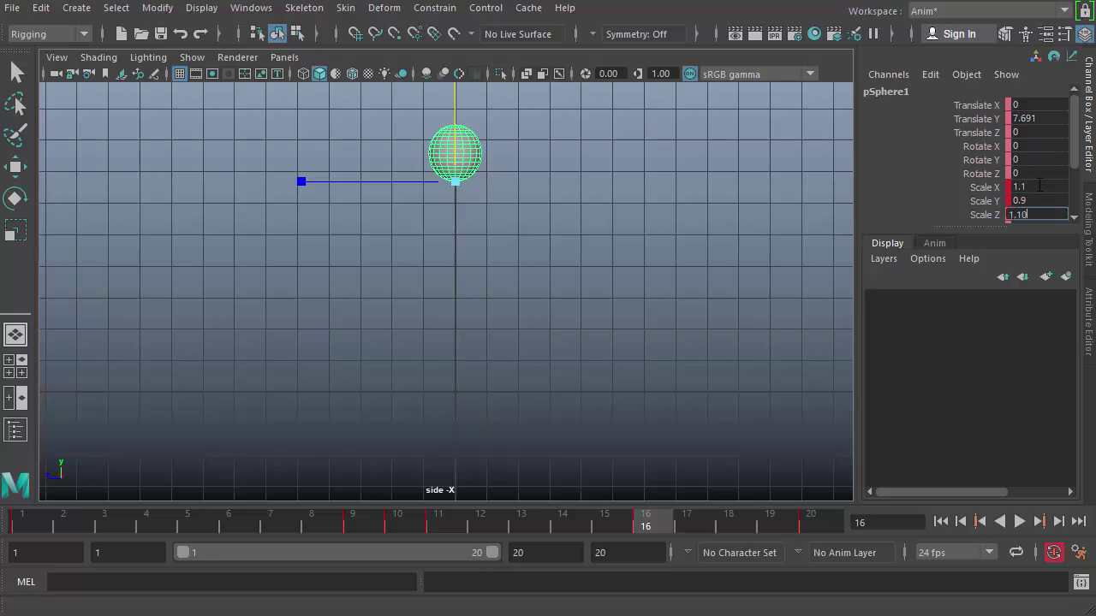
{"action": "type", "text": ".10"}
{"action": "key", "text": "Return"}
- Check the squashed shape at frame 16 with the sphere deselected, reselect the sphere, and play the animation
{"action": "left_click", "coordinate": [523, 174]}
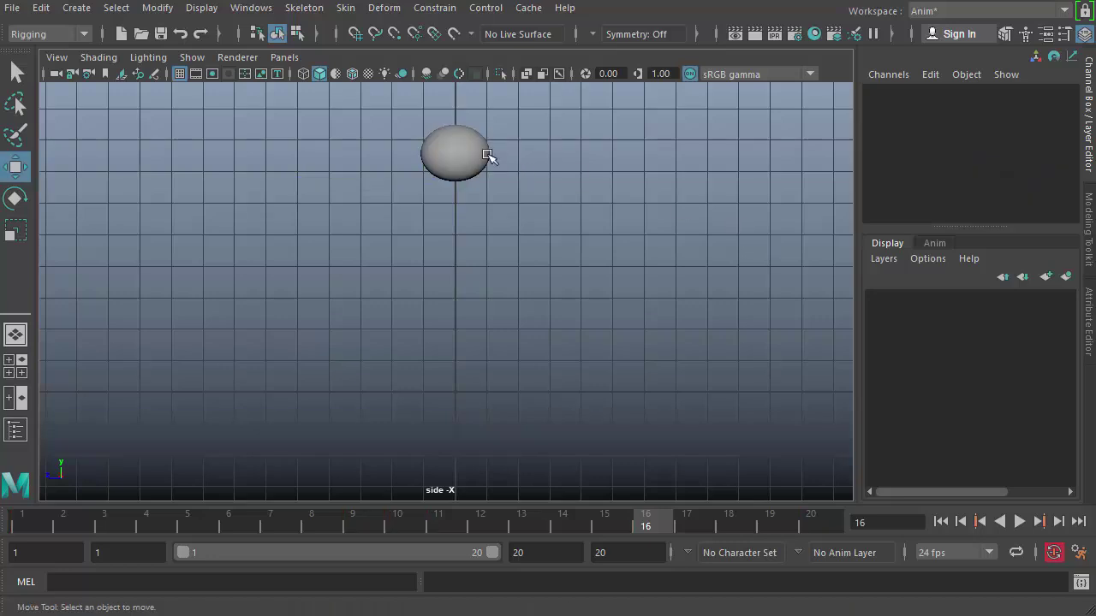
{"action": "left_click", "coordinate": [489, 160]}
{"action": "key", "text": "w"}
{"action": "key", "text": "alt+v"}
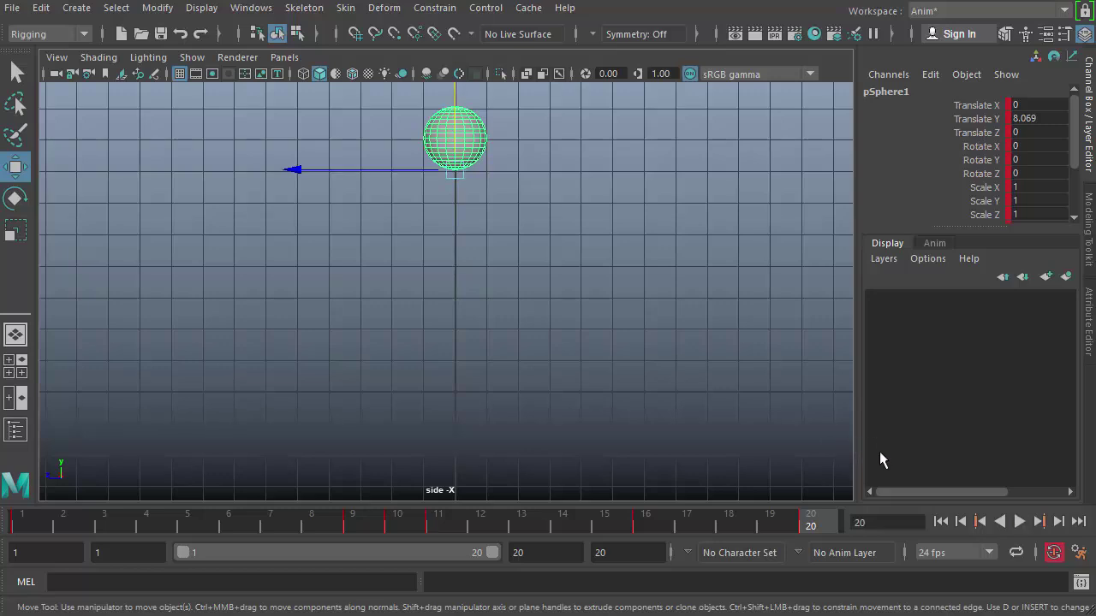
{"action": "key", "text": "alt+v"}
- Step through the sphere's frames and play the animation again to review the stretch and squash timing
{"action": "key", "text": "alt+period"}
{"action": "key", "text": "alt+period"}
{"action": "key", "text": "alt+period"}
{"action": "key", "text": "alt+period"}
{"action": "key", "text": "alt+period"}
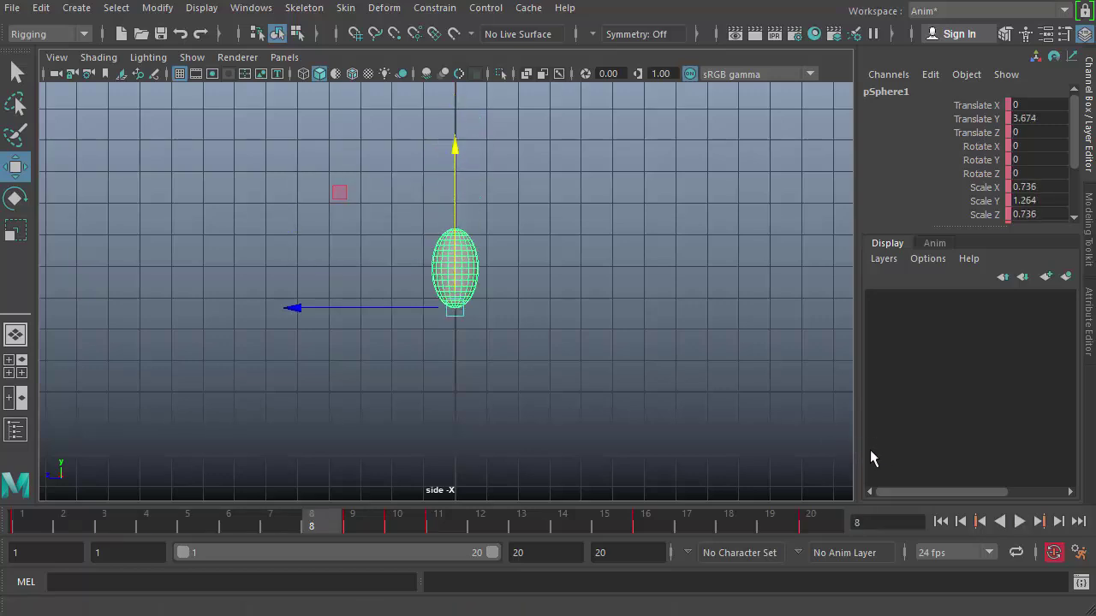
{"action": "left_click", "coordinate": [1030, 522]}
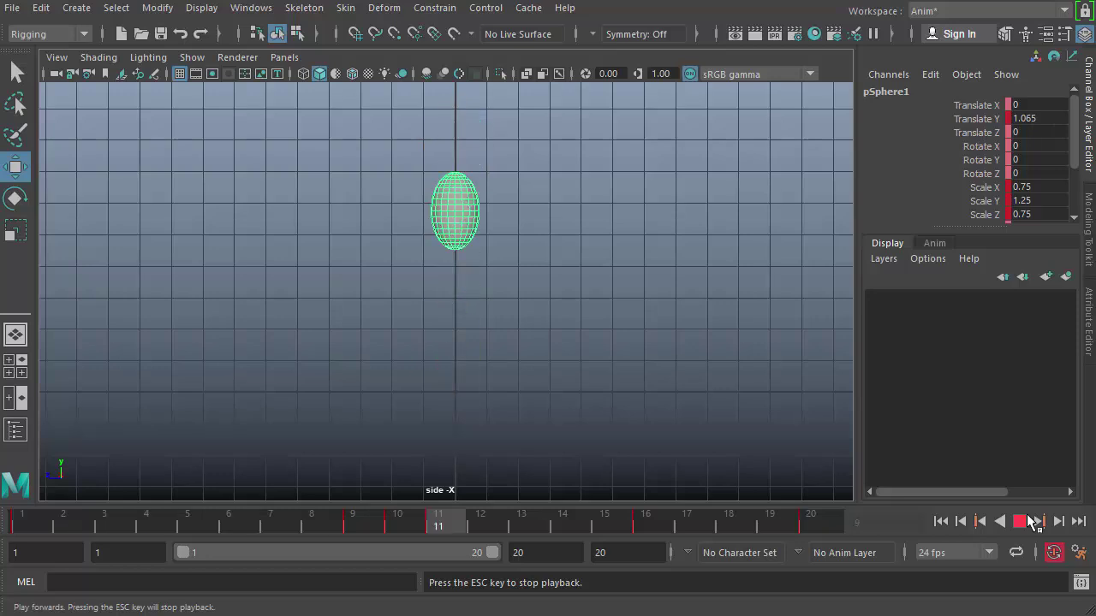